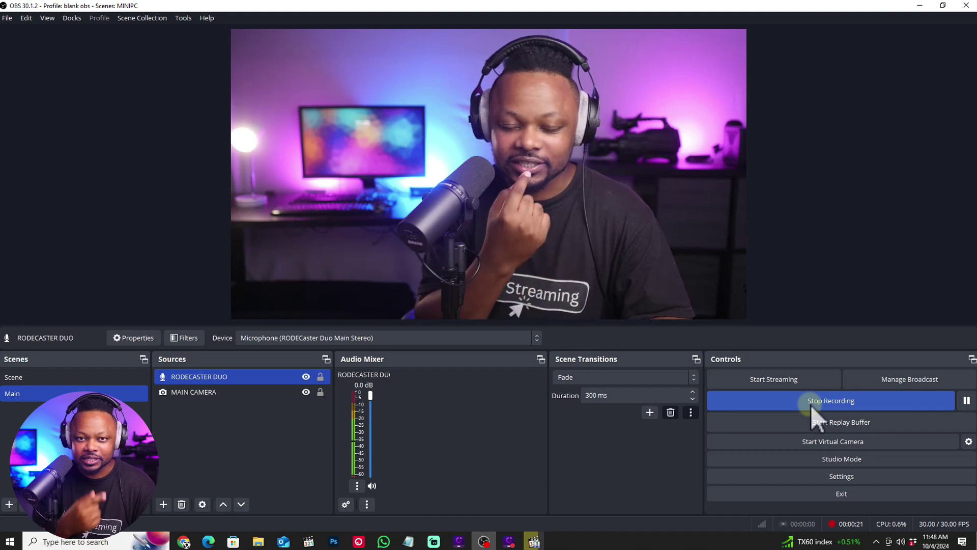
left_click(811, 402)
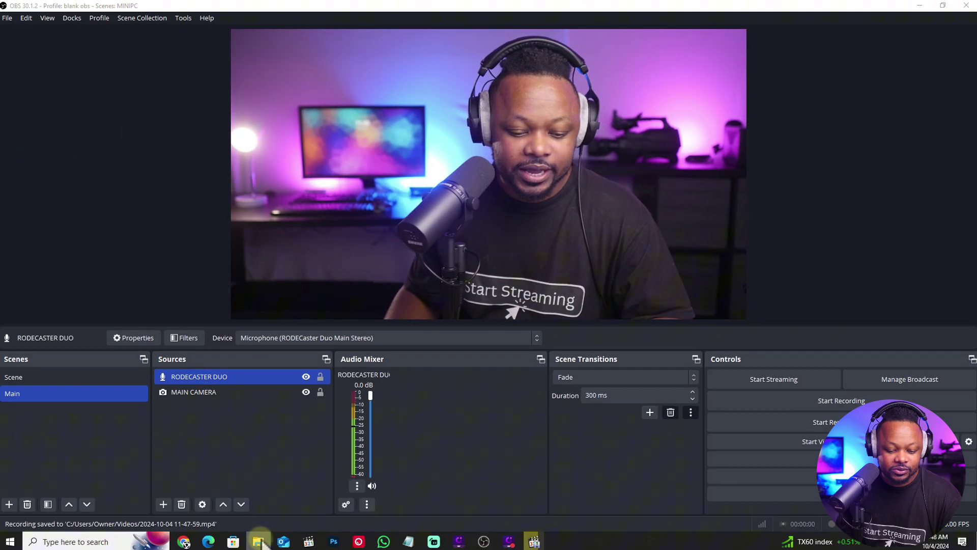
left_click(259, 542)
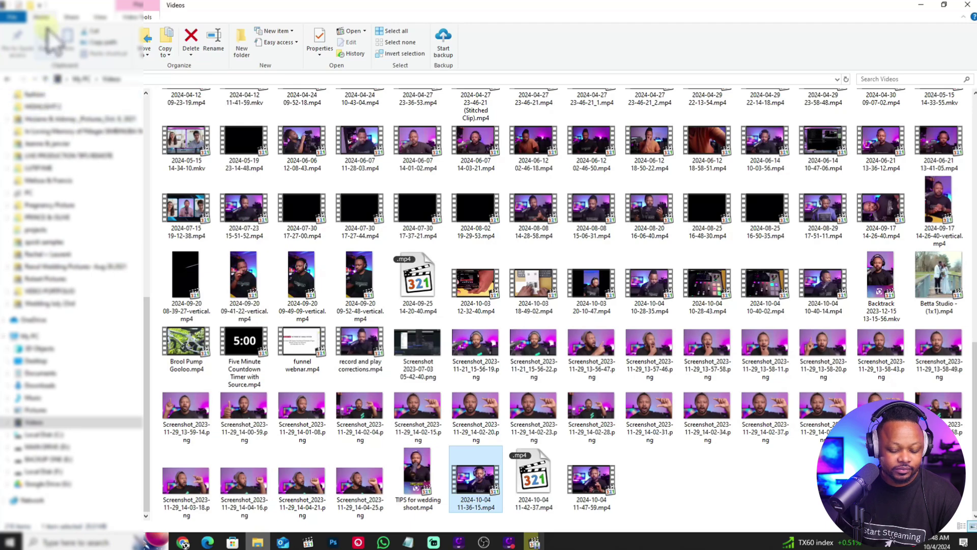
double_click(591, 496)
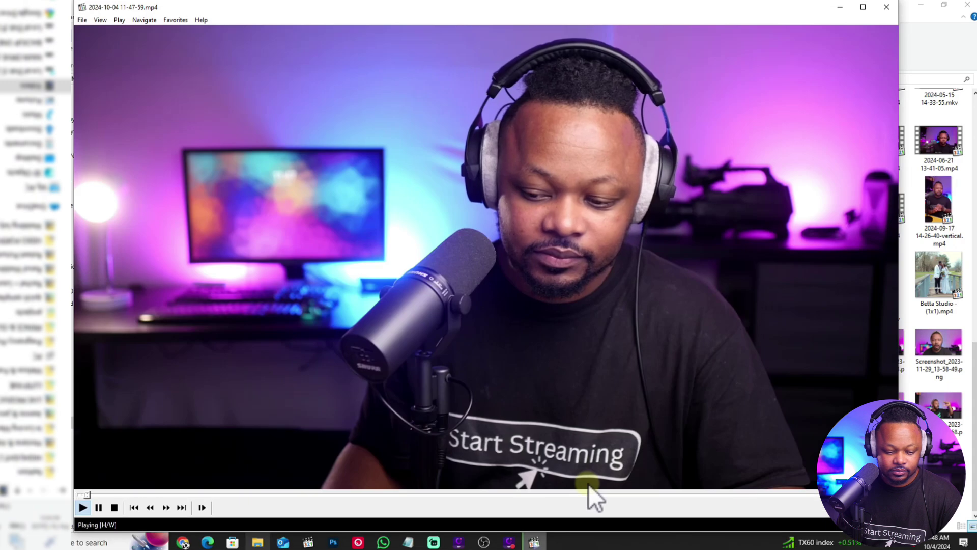
left_click(433, 494)
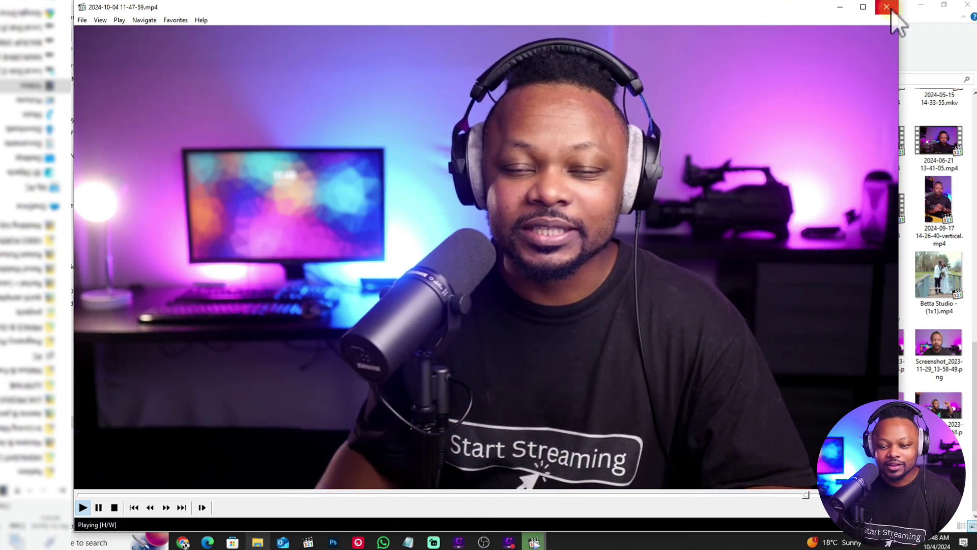
left_click(887, 7)
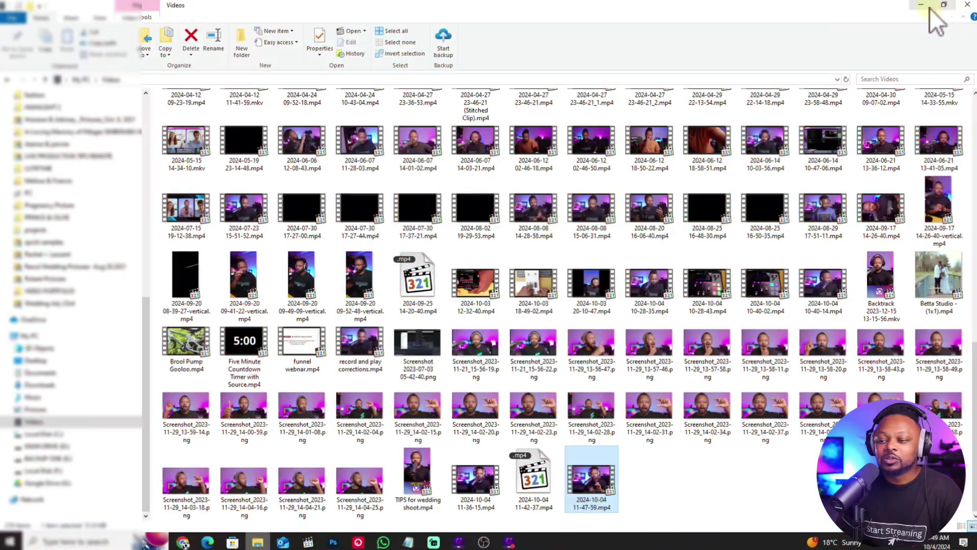
left_click(921, 5)
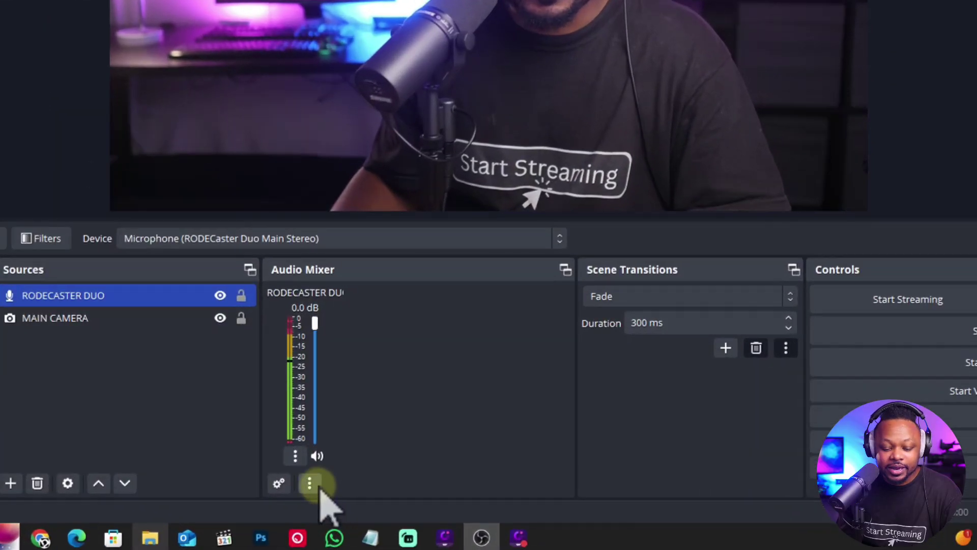
Set the sync offset of the RODECASTER DUO source to 0 ms in the advanced audio properties.
right_click(436, 409)
left_click(491, 465)
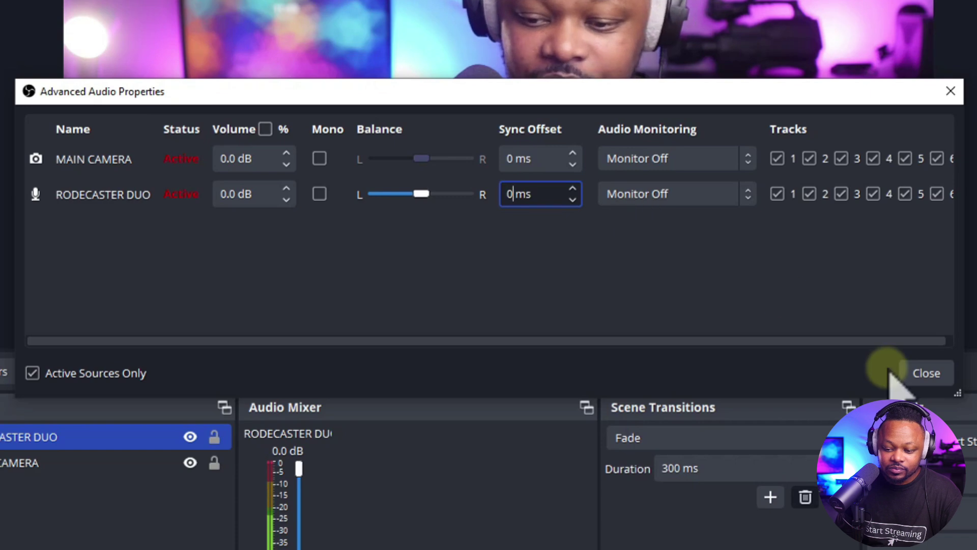
left_click(925, 373)
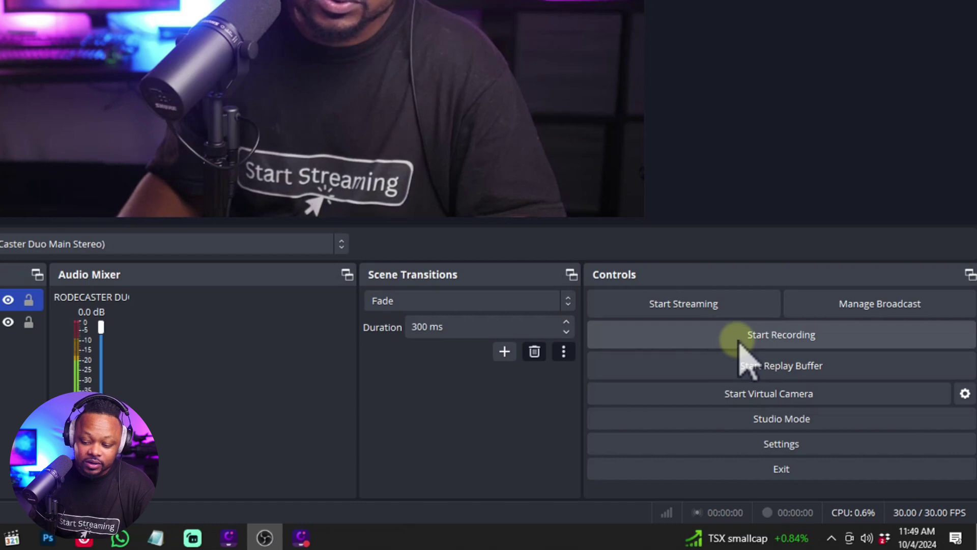
left_click(741, 342)
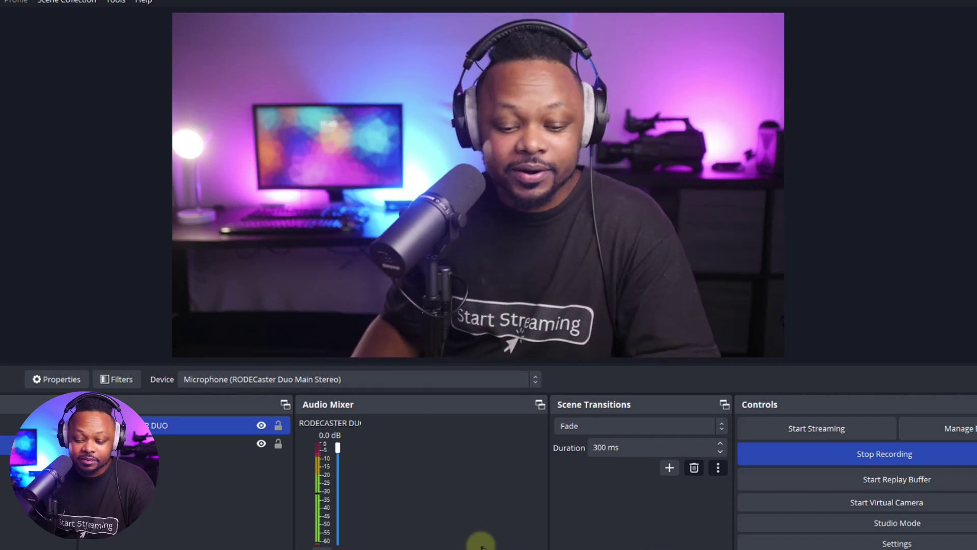
left_click(869, 456)
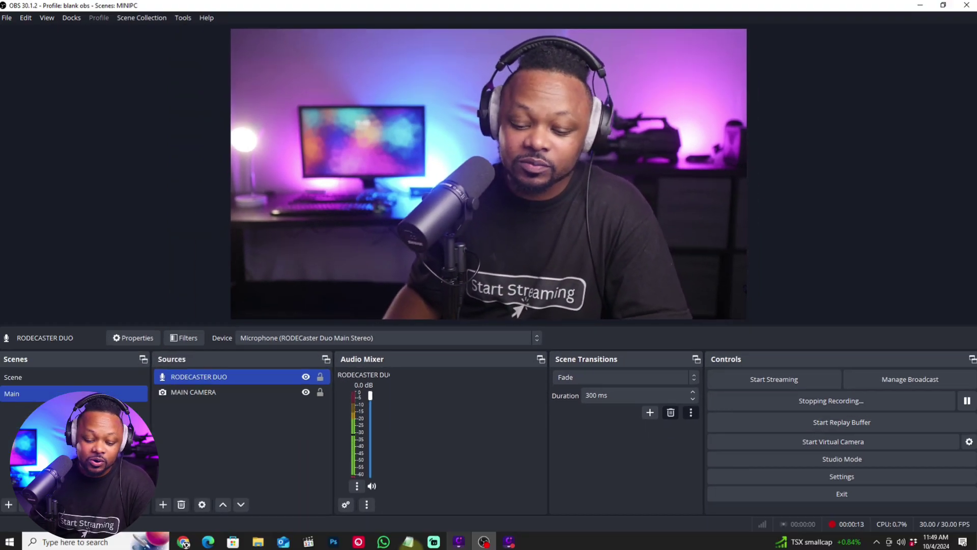
left_click(258, 541)
double_click(661, 504)
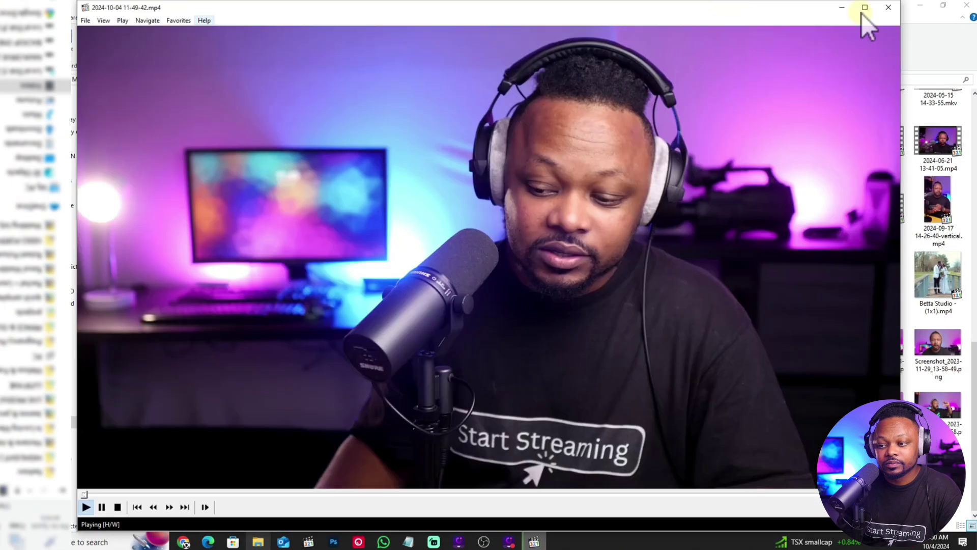
left_click(913, 6)
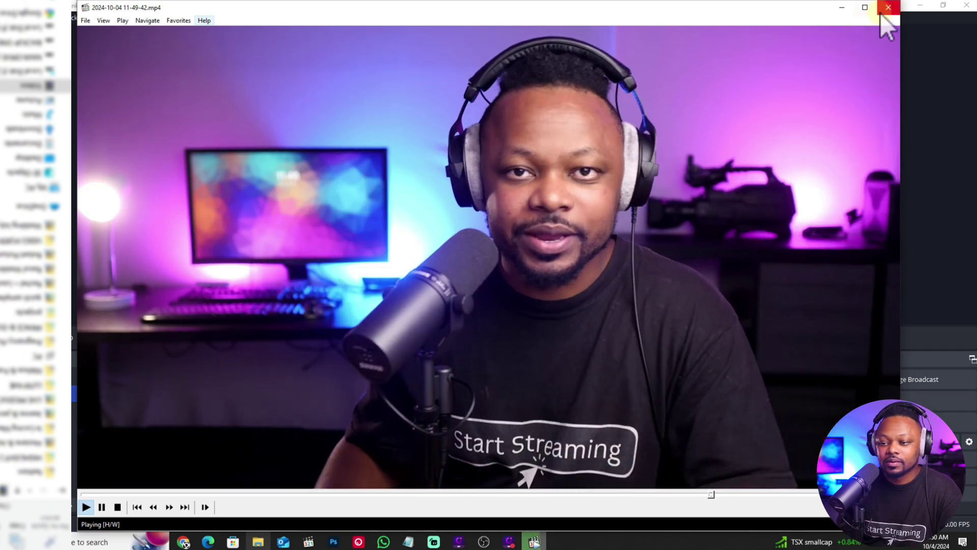
left_click(889, 7)
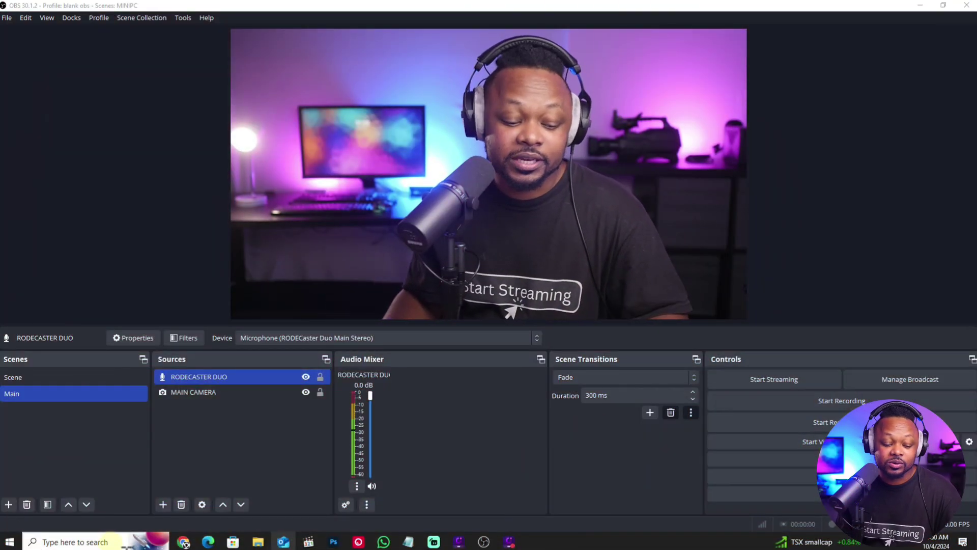
Search Windows for "pre" and launch Adobe Premiere Pro 2024.
left_click(110, 543)
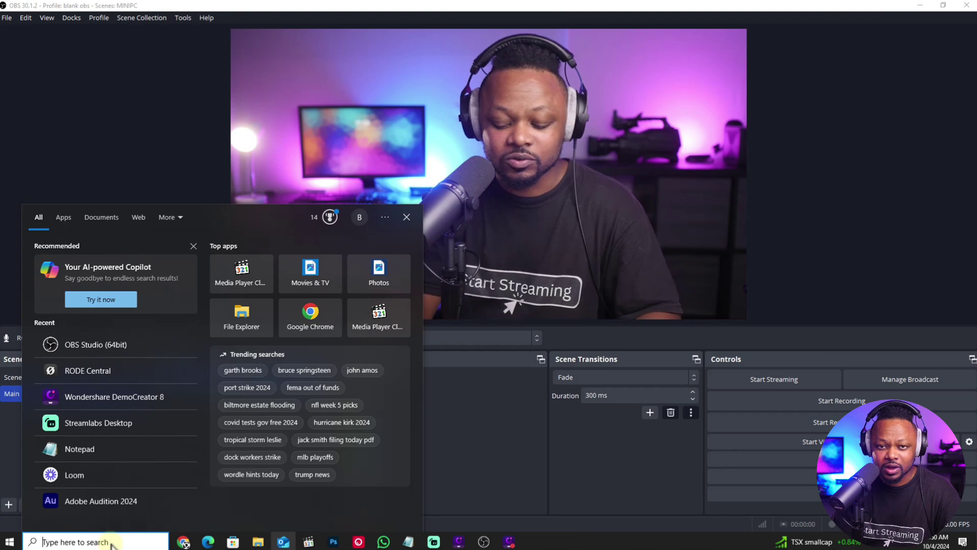
type("PRE")
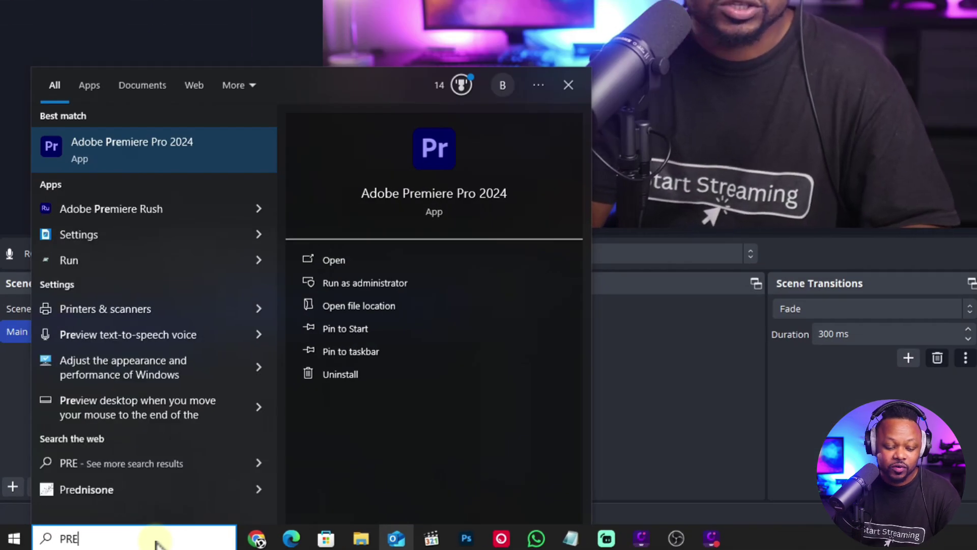
key("BackSpace")
key("BackSpace")
key("BackSpace")
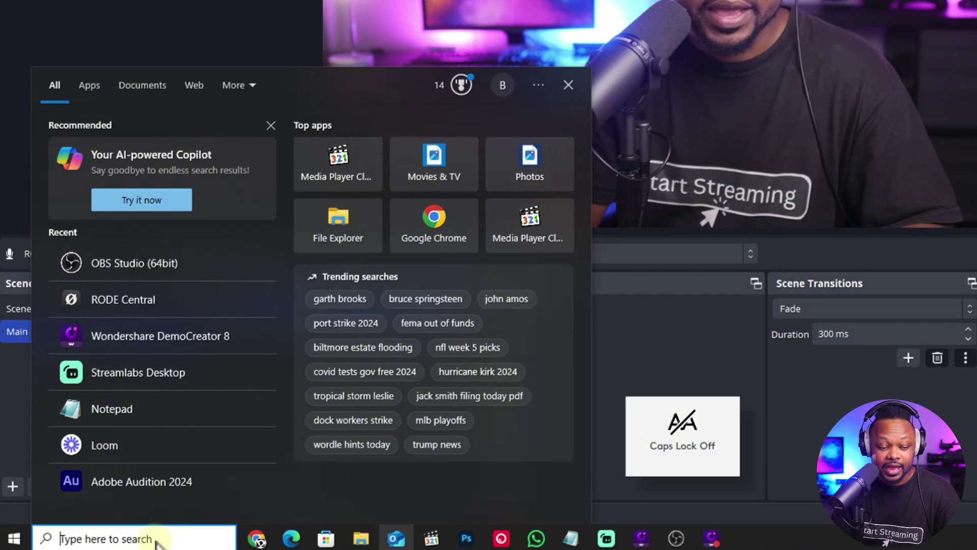
type("pre")
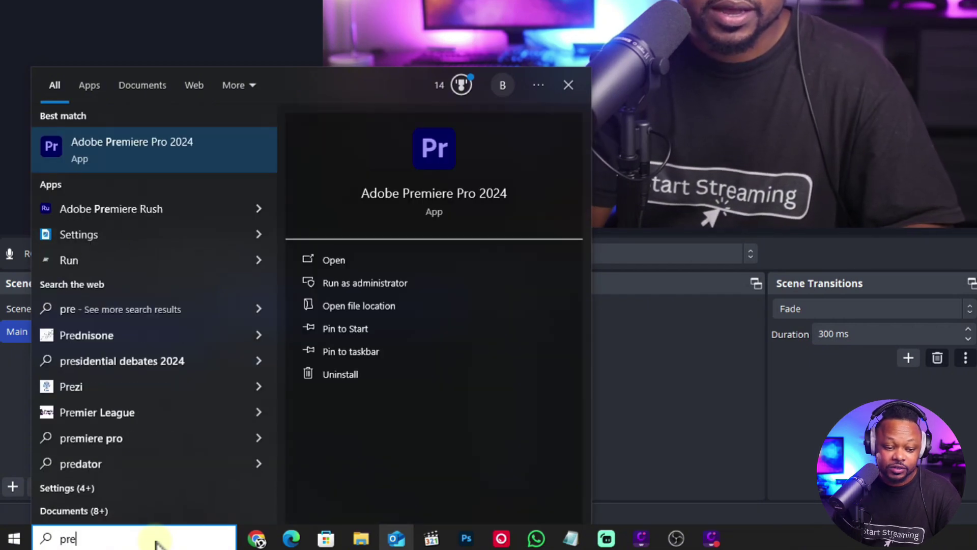
left_click(435, 192)
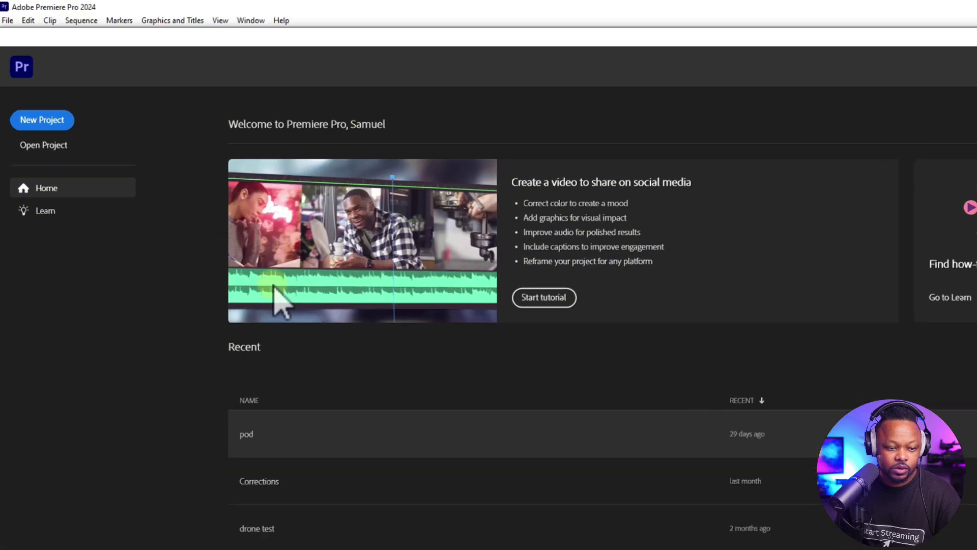
Create a new Premiere Pro project named "fix delay" without selecting any media.
left_click(51, 121)
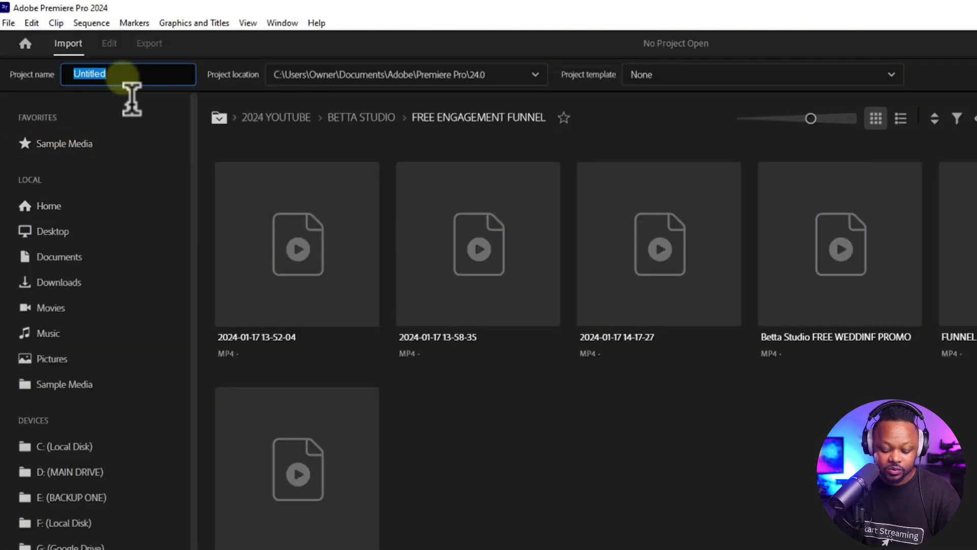
type("fix delay")
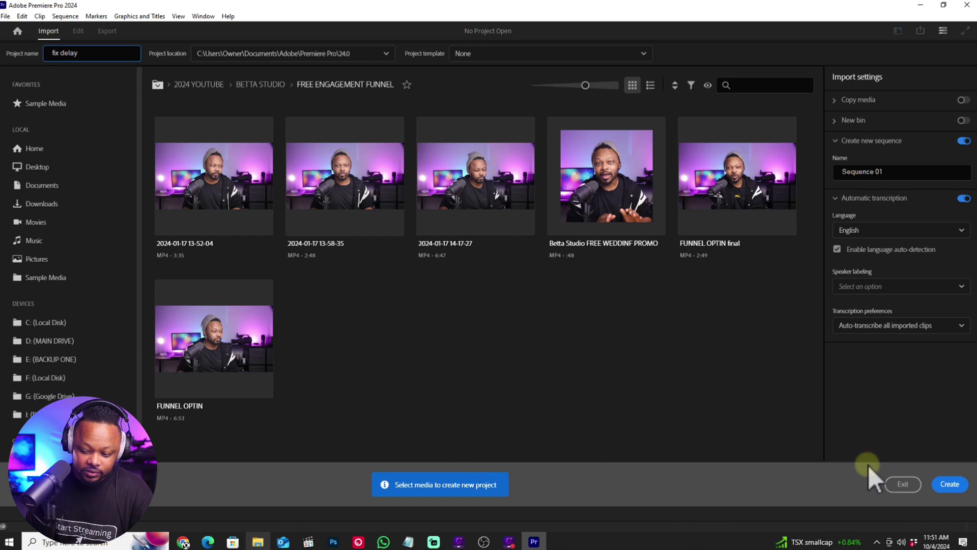
left_click(952, 484)
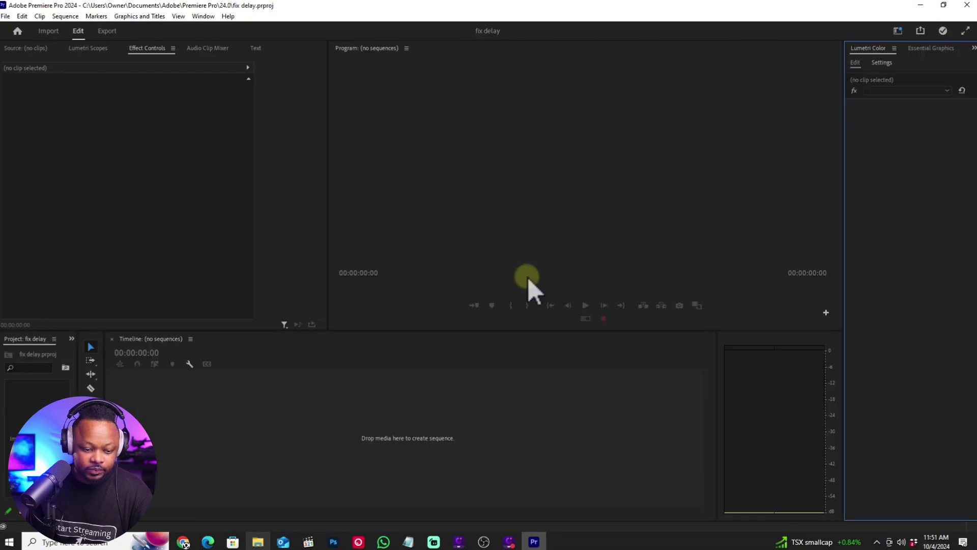
left_click_drag(117, 395, 199, 400)
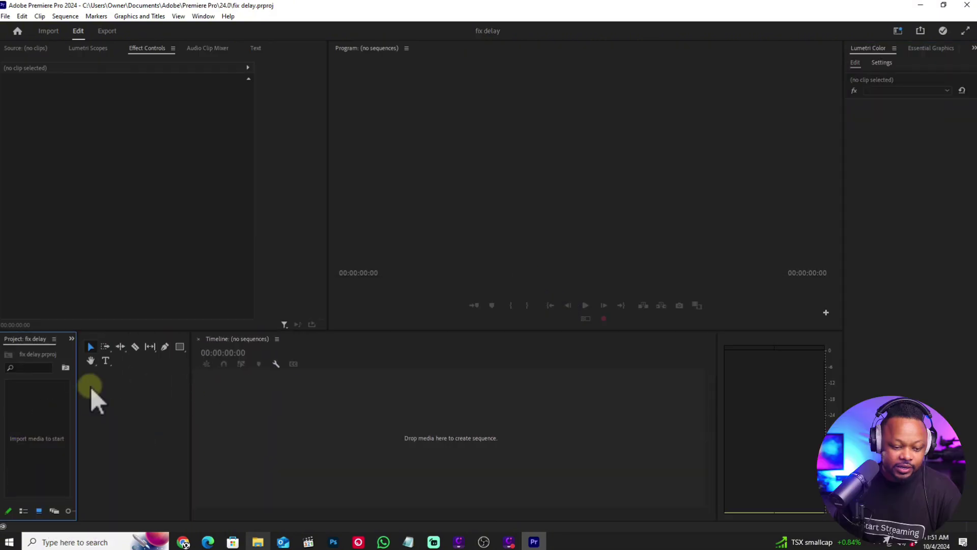
left_click_drag(91, 402, 192, 411)
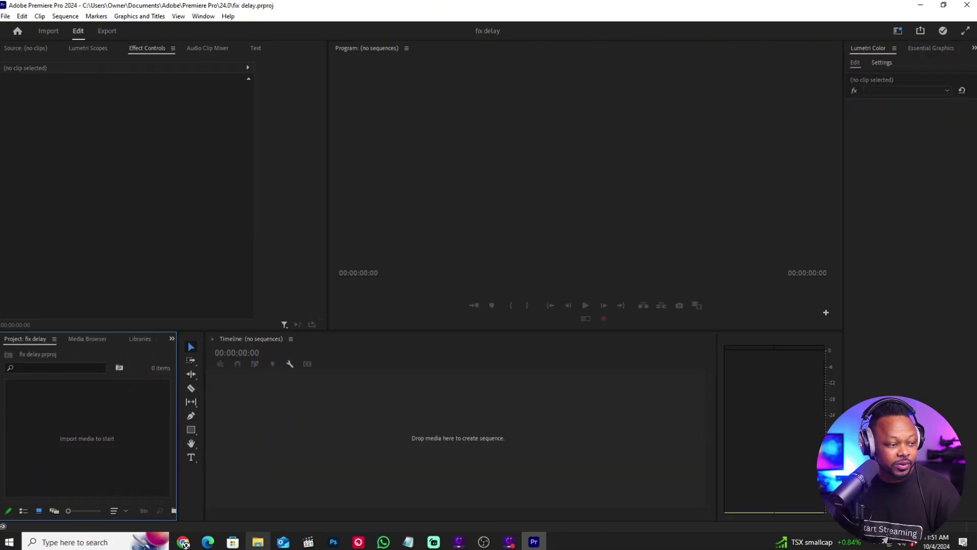
left_click(183, 543)
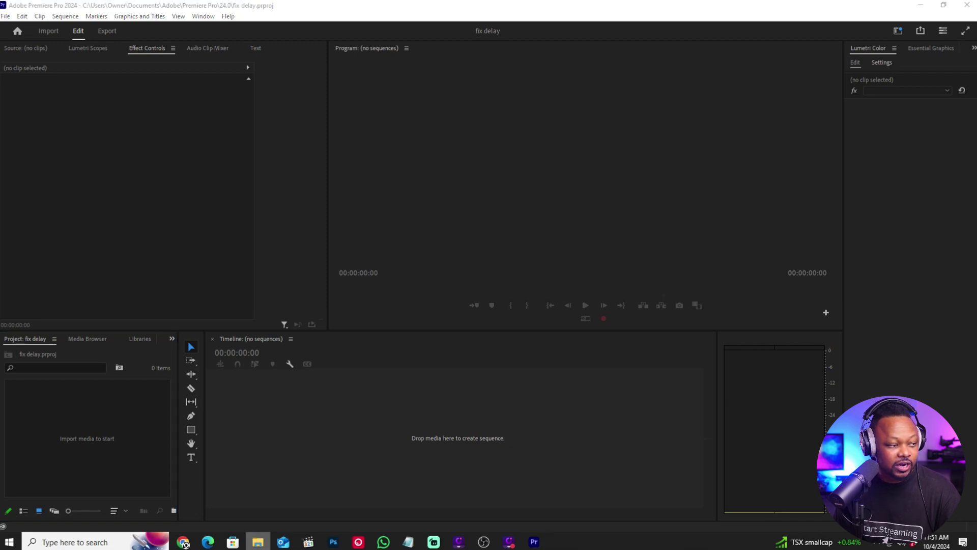
left_click(257, 542)
left_click_drag(676, 308, 105, 473)
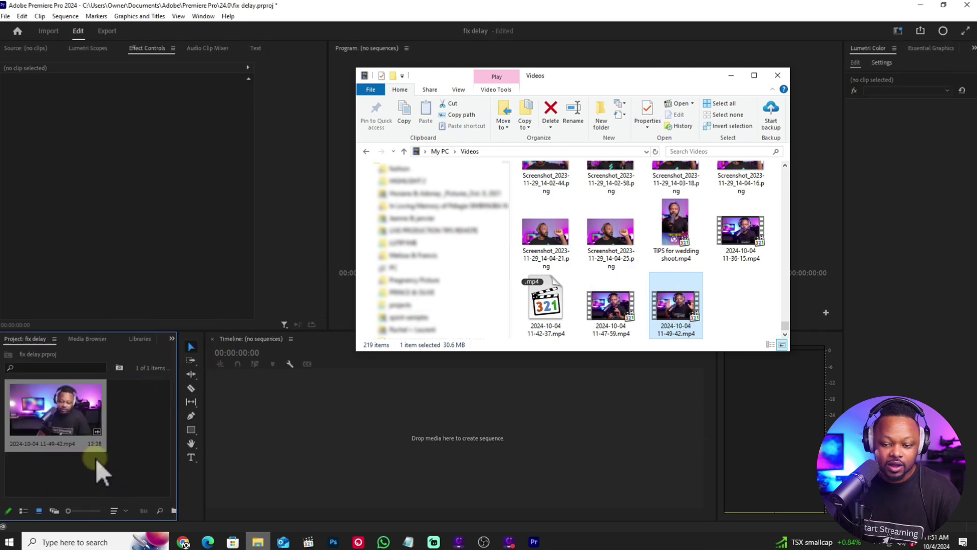
left_click(731, 77)
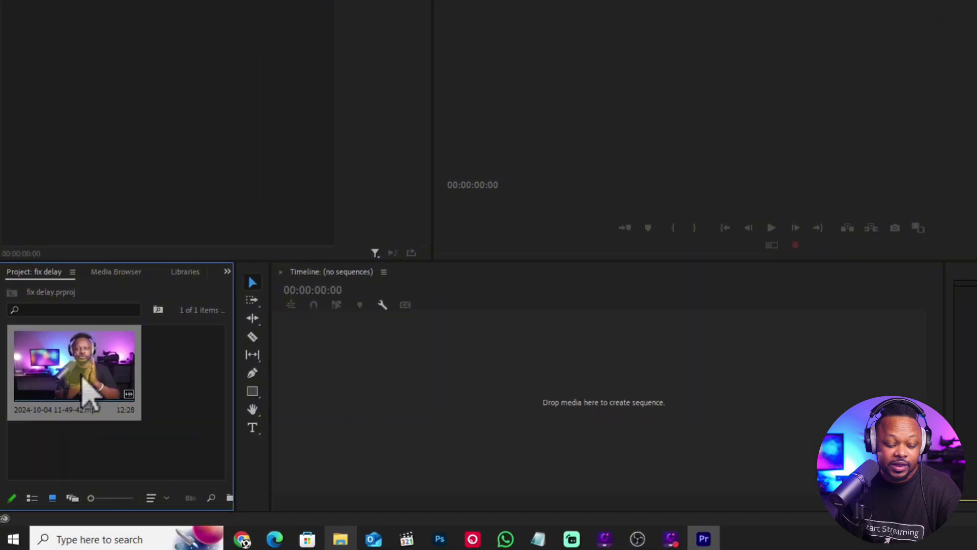
Create a new sequence from the imported clip and narrow the Project panel to enlarge the timeline.
right_click(87, 394)
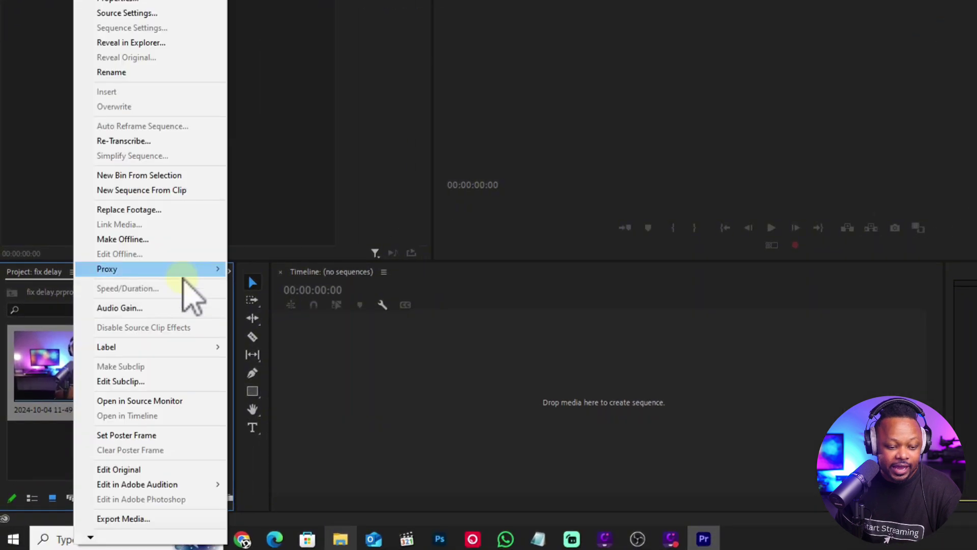
left_click(131, 190)
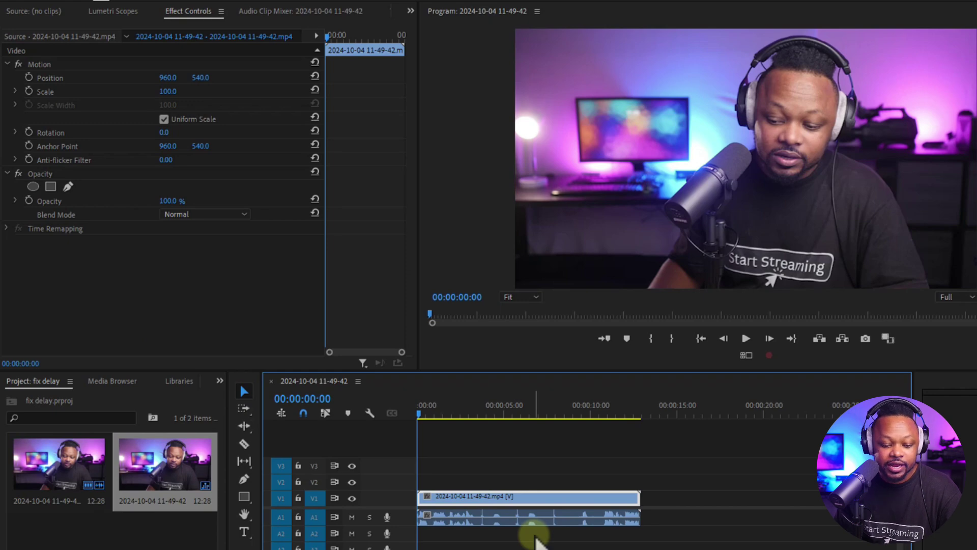
left_click_drag(226, 414, 119, 428)
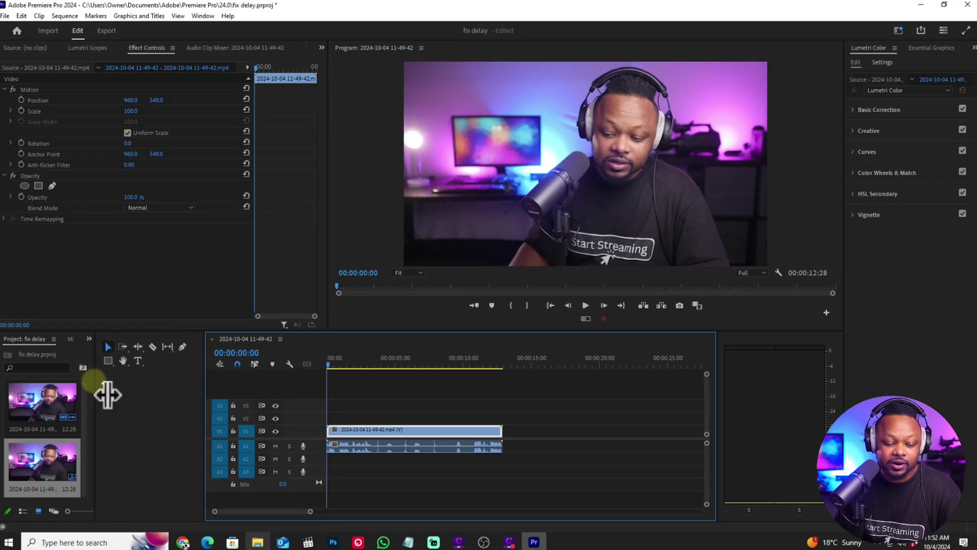
left_click_drag(107, 395, 106, 395)
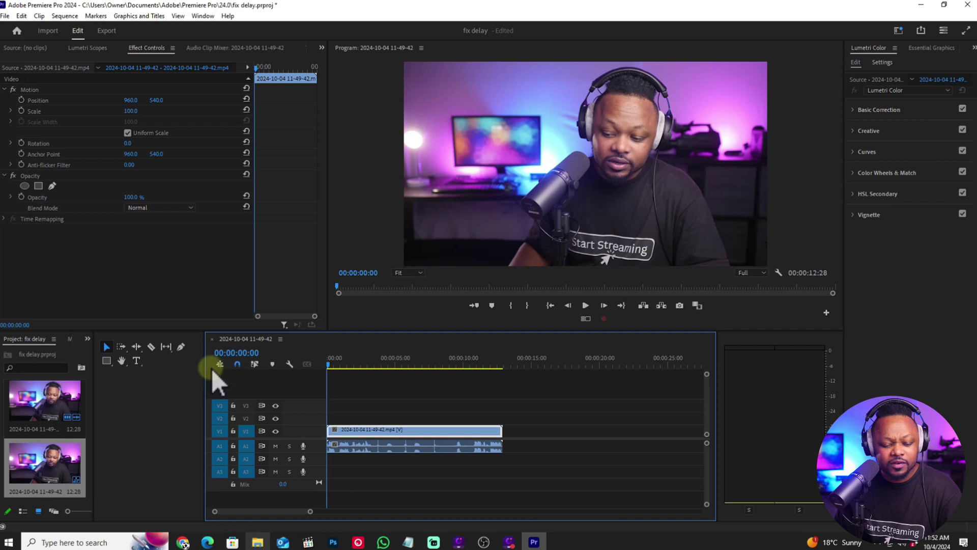
left_click_drag(218, 383, 137, 383)
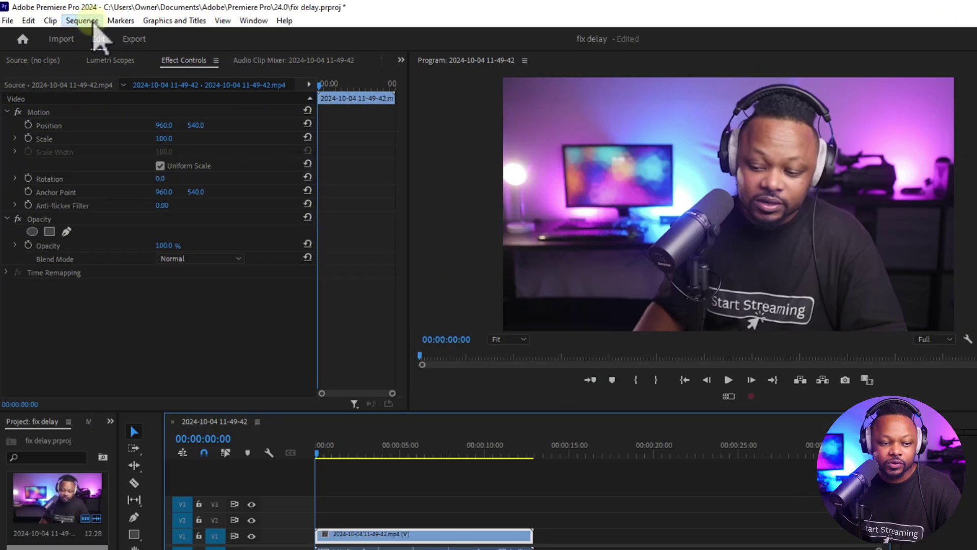
Switch to OBS and check its audio settings and the frame rate in its video settings.
left_click(81, 21)
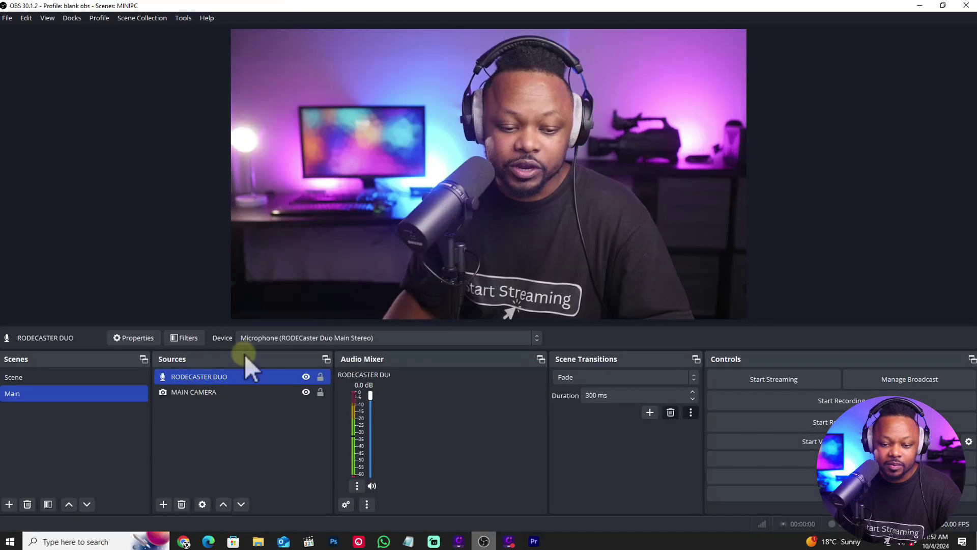
left_click(249, 374)
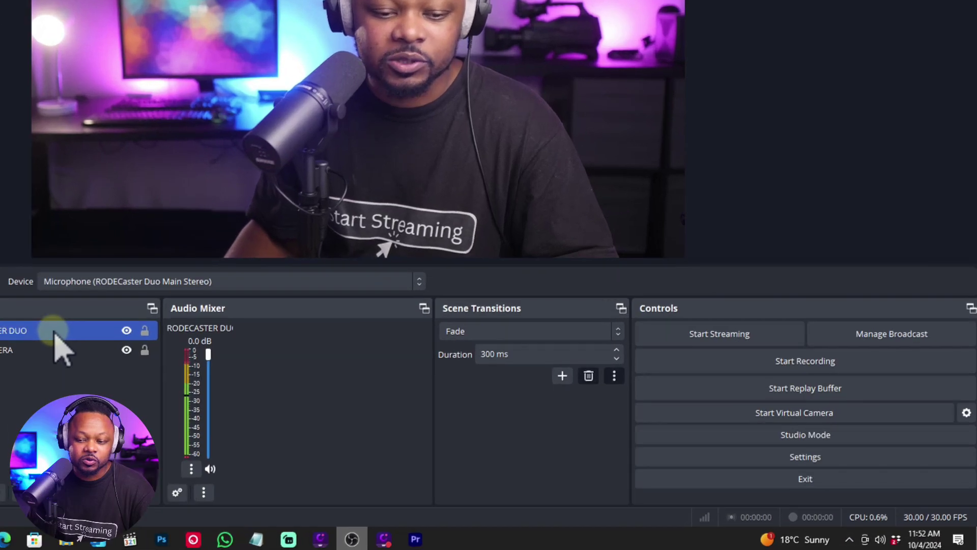
left_click(799, 458)
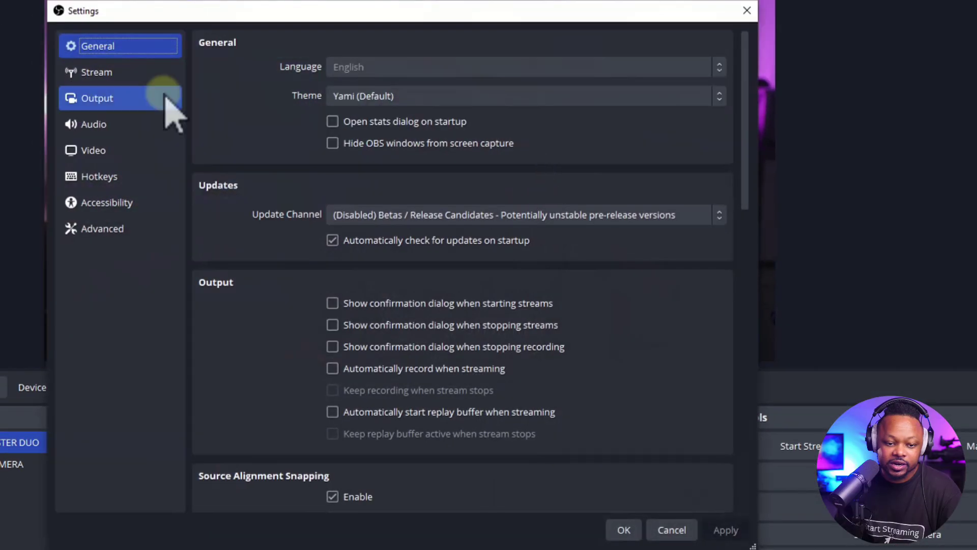
left_click(117, 125)
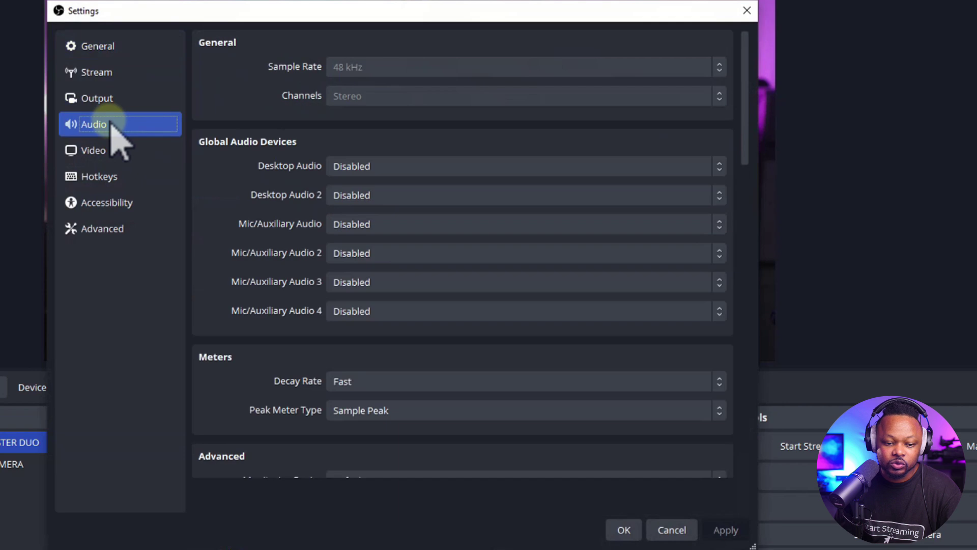
left_click(115, 152)
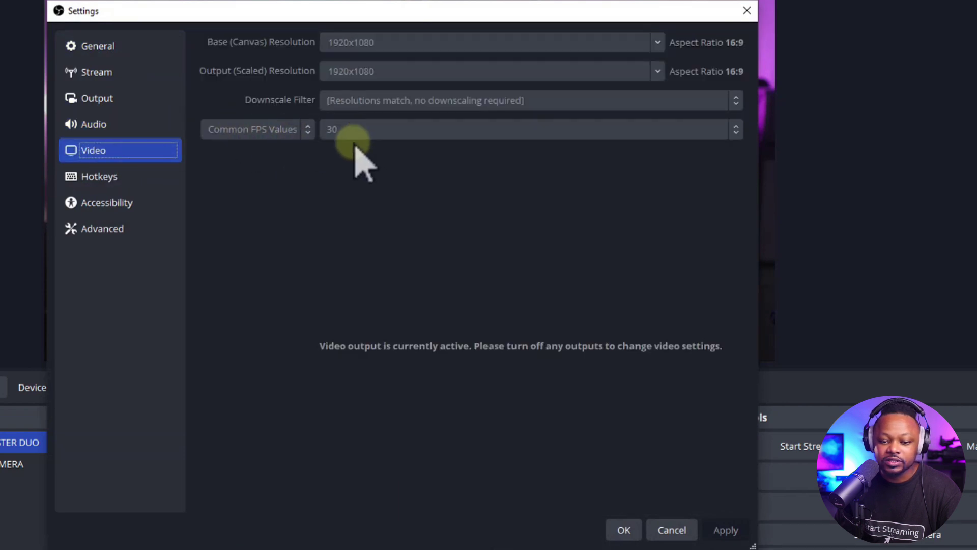
left_click(622, 532)
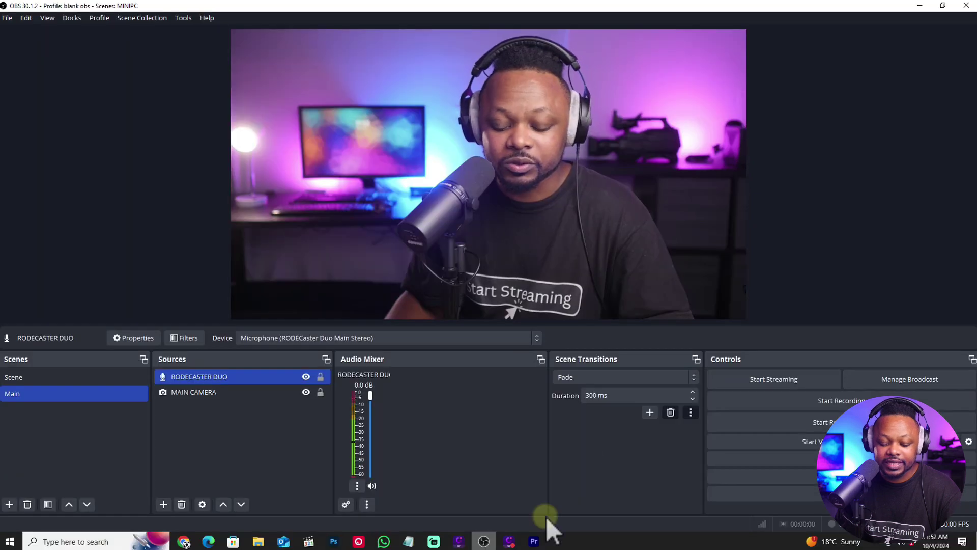
Switch back to Premiere Pro and check the timebase and display format in the sequence settings.
left_click(536, 539)
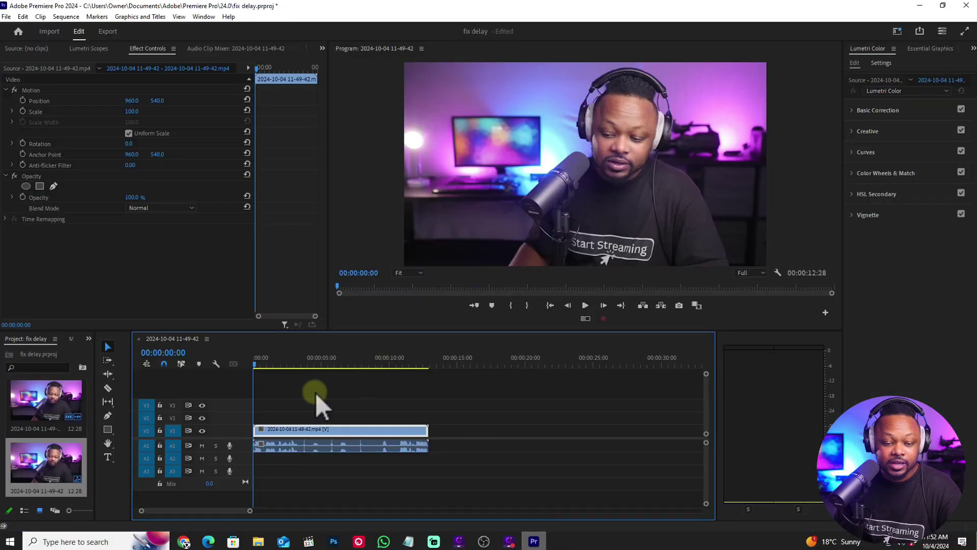
left_click(66, 16)
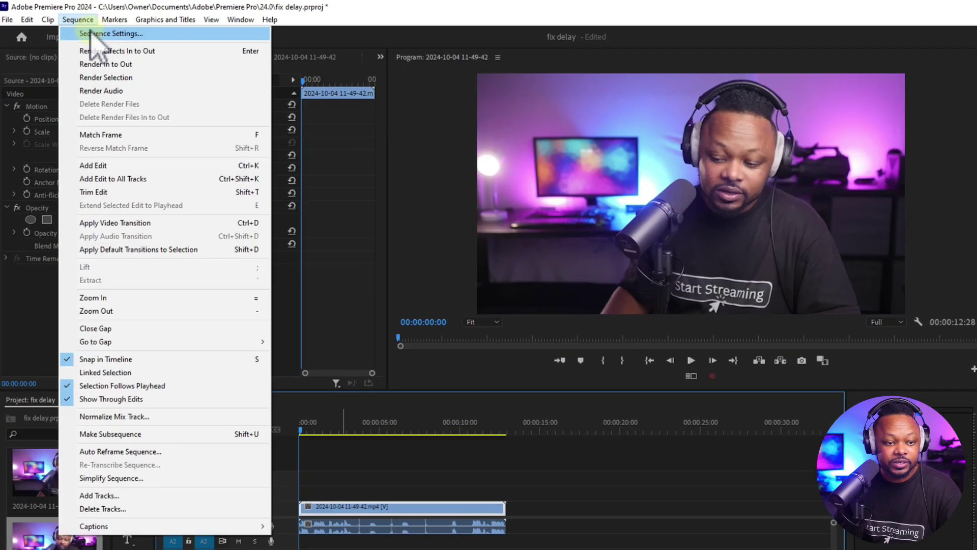
left_click(96, 30)
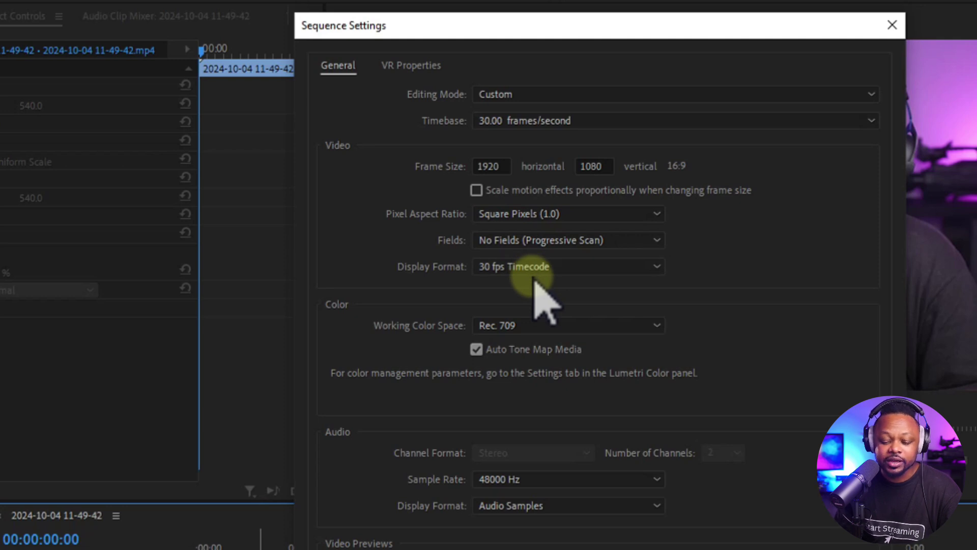
left_click(628, 472)
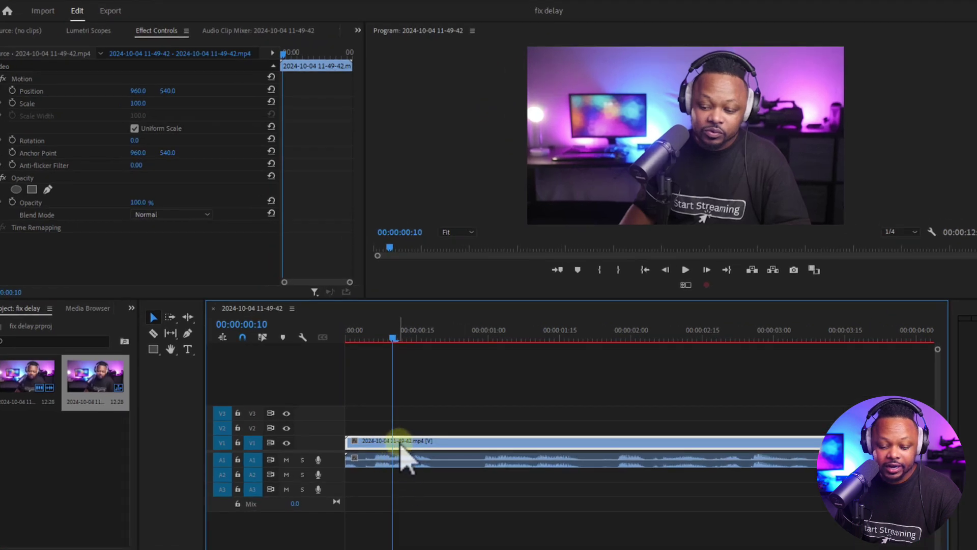
Unlink the test clip's video from its audio and try moving the video along V1 by itself.
left_click_drag(400, 444, 460, 444)
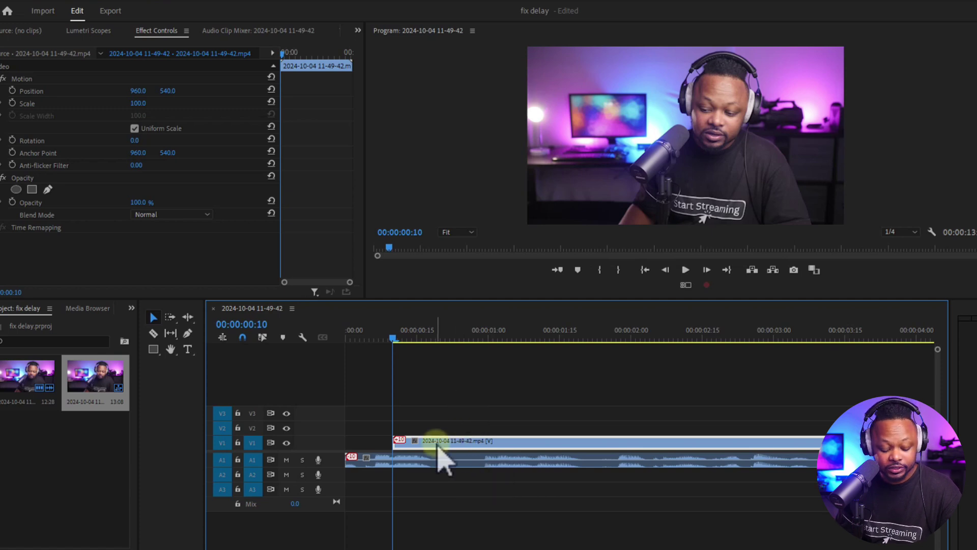
left_click_drag(436, 448, 443, 447)
left_click_drag(439, 404, 470, 461)
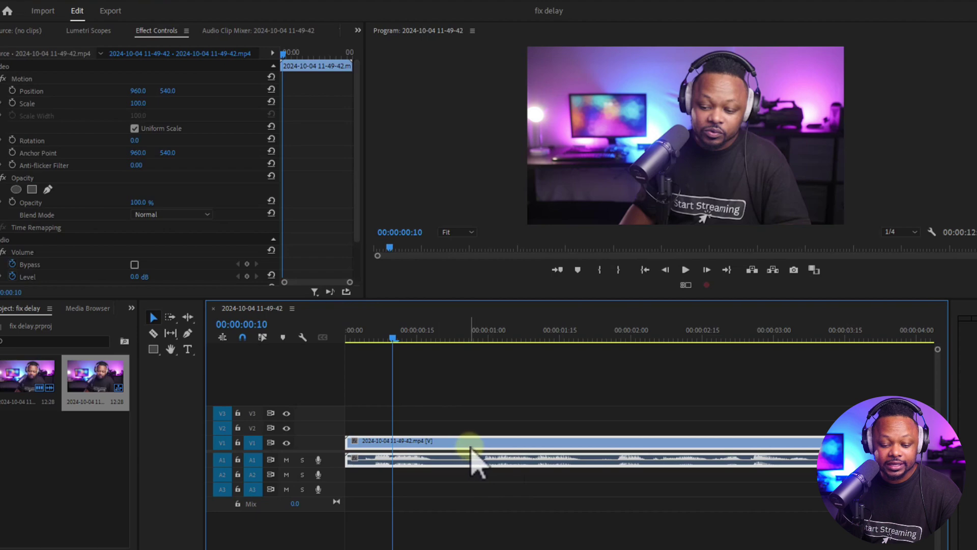
right_click(470, 447)
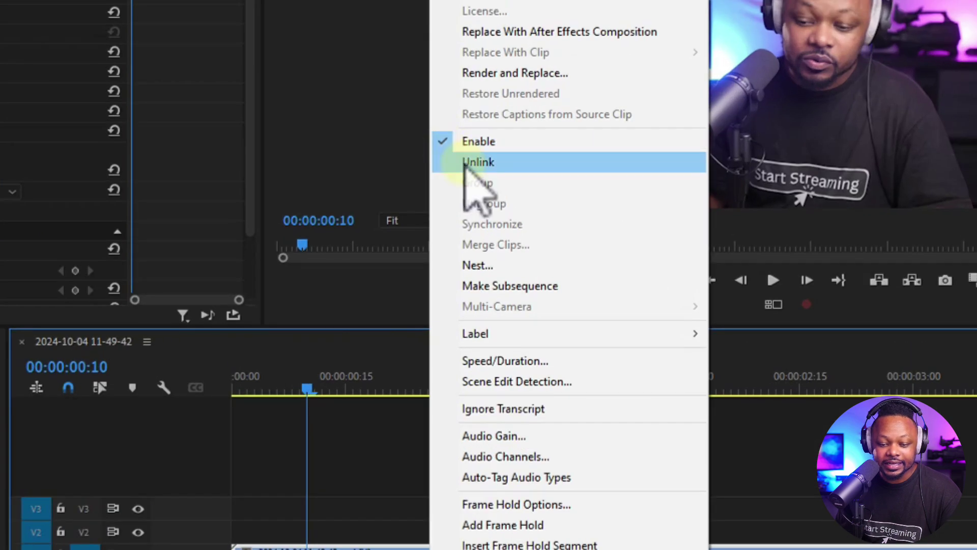
left_click(457, 164)
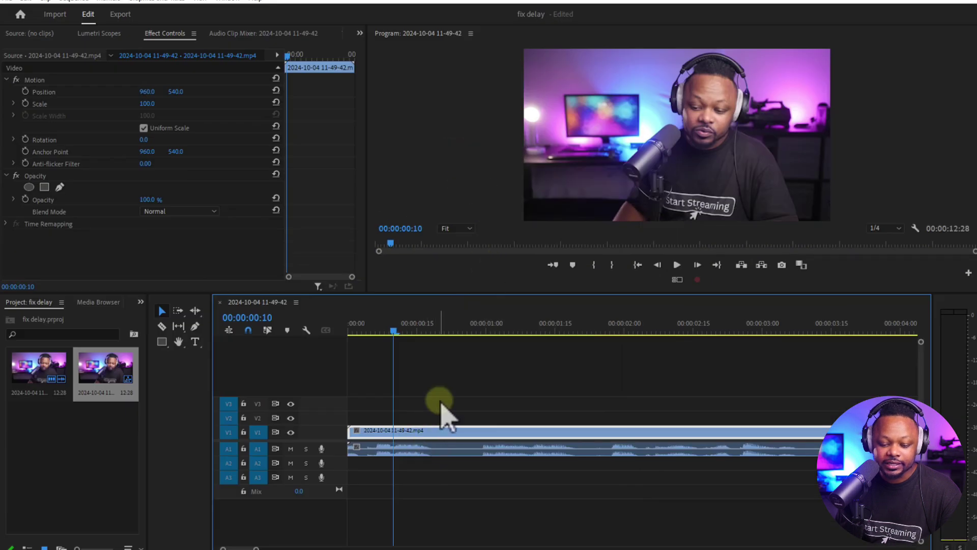
left_click(440, 403)
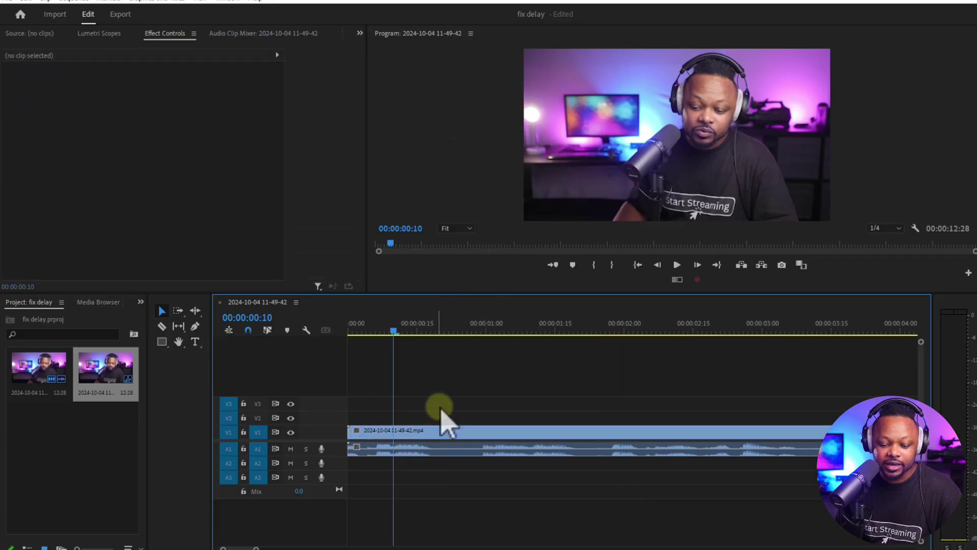
left_click_drag(436, 431, 484, 436)
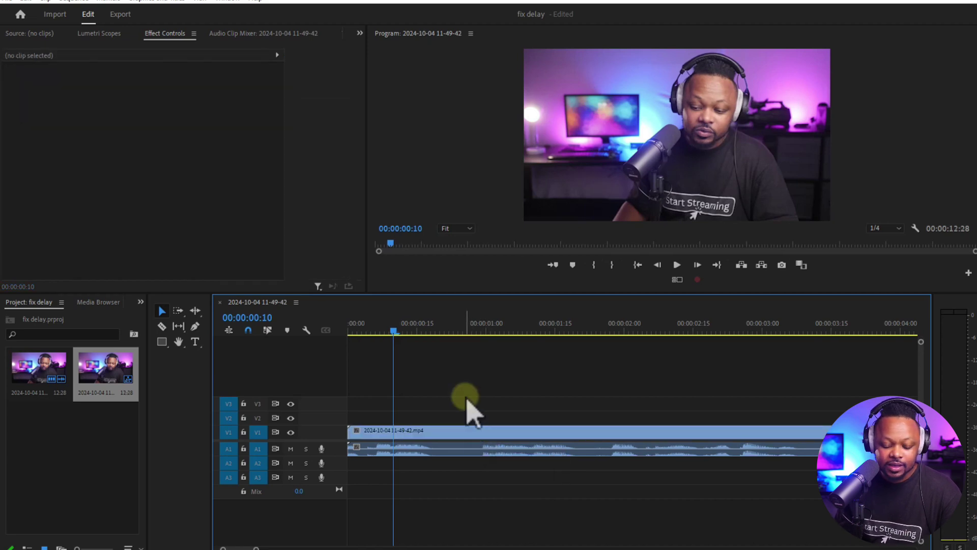
Select the clip's video and audio on the timeline and link them together again.
left_click_drag(466, 396, 484, 480)
right_click(475, 434)
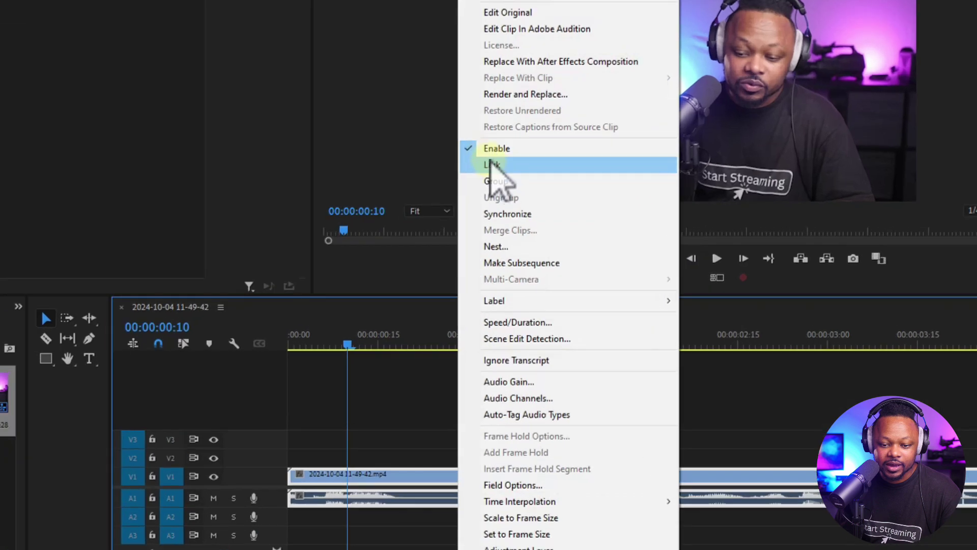
left_click(501, 193)
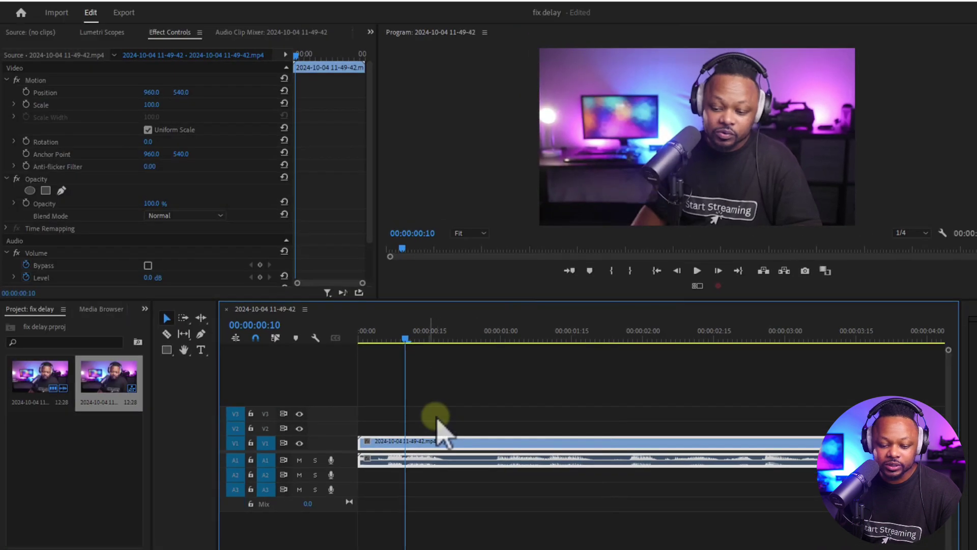
Try shifting the video 7 frames out of sync with its audio, and return it to the sequence start.
left_click_drag(434, 458, 462, 442)
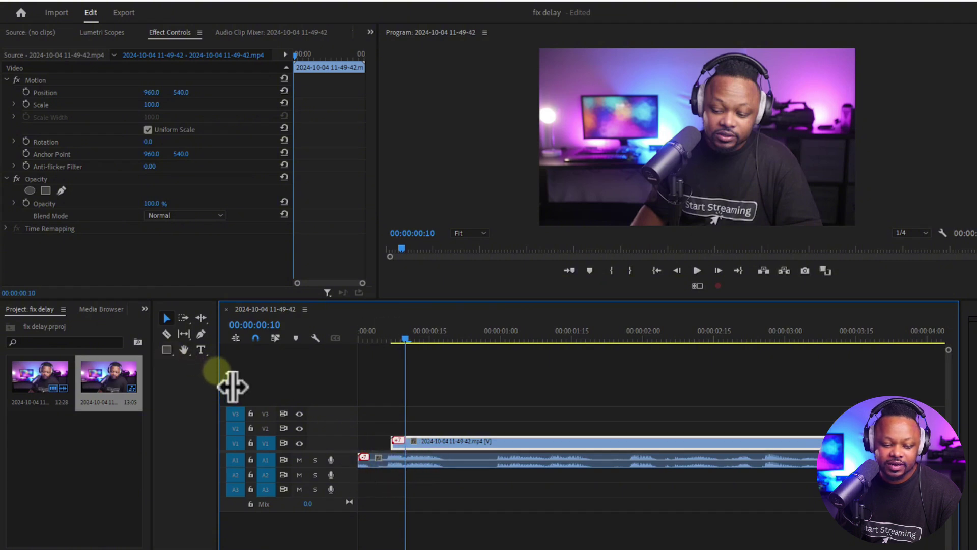
left_click_drag(219, 379, 198, 386)
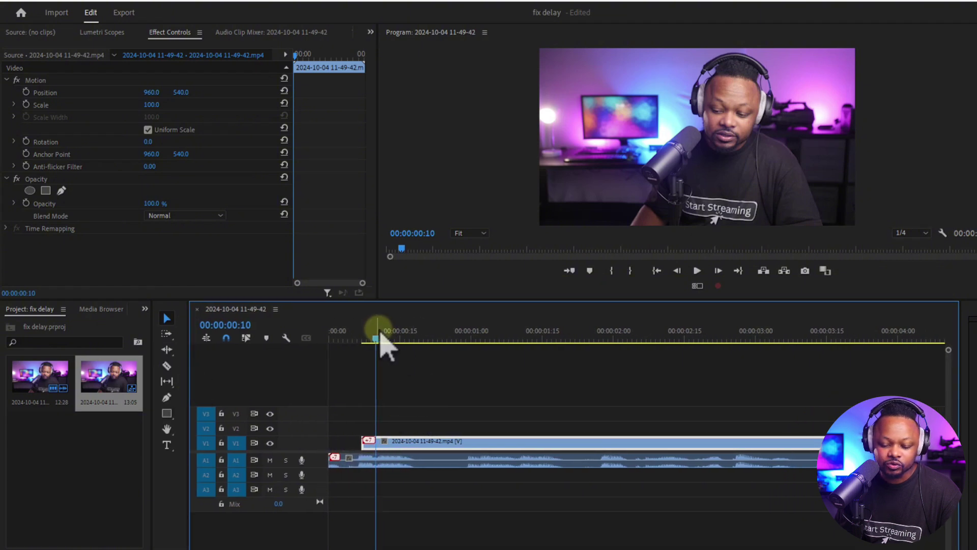
left_click_drag(381, 338, 331, 338)
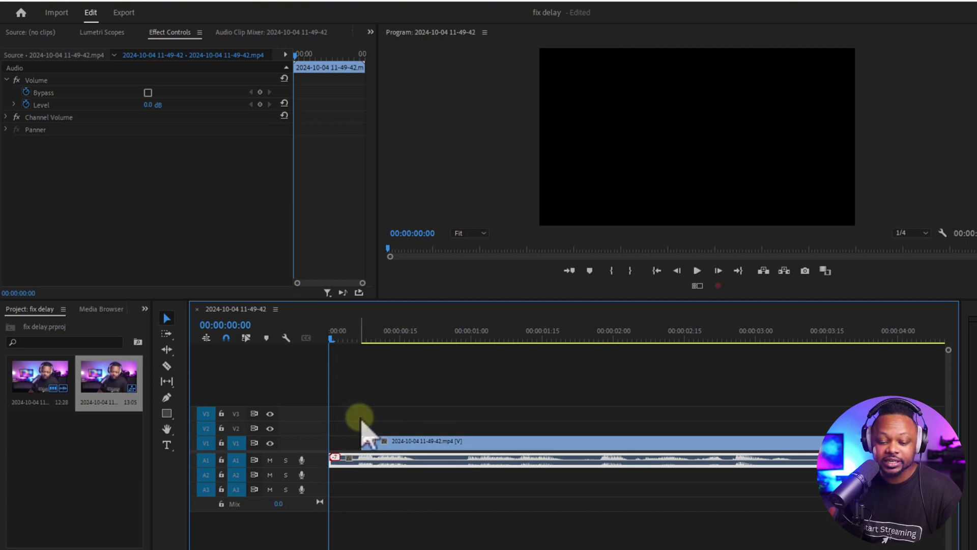
left_click_drag(362, 422, 360, 426)
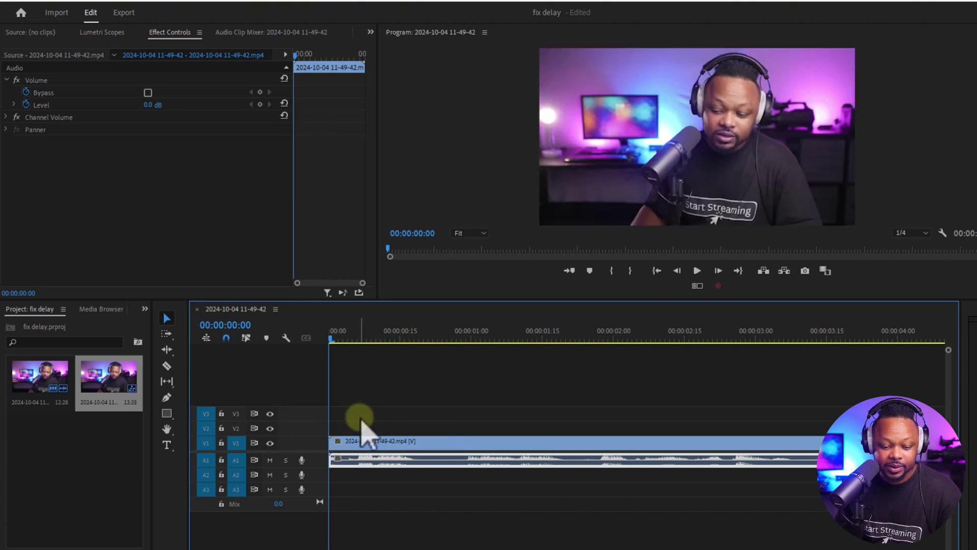
Play through to the first clap, place the playhead on its audio spike at 00:00:03:23, and make the timeline panel taller.
left_click_drag(560, 333, 458, 338)
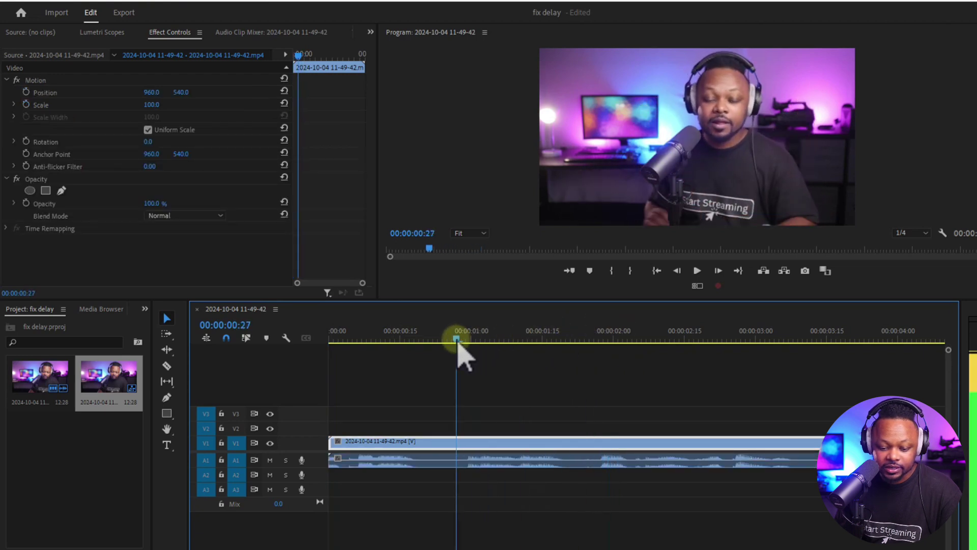
key("space")
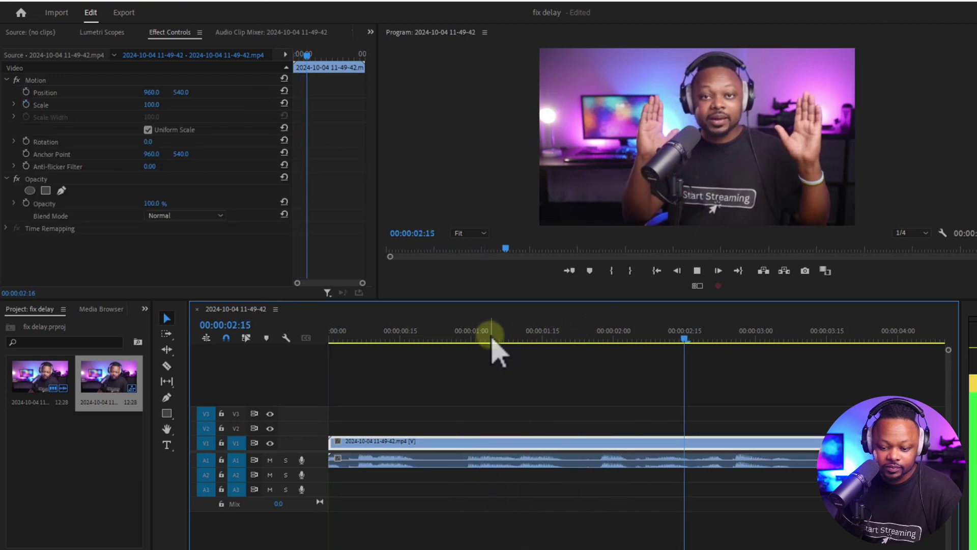
key("space")
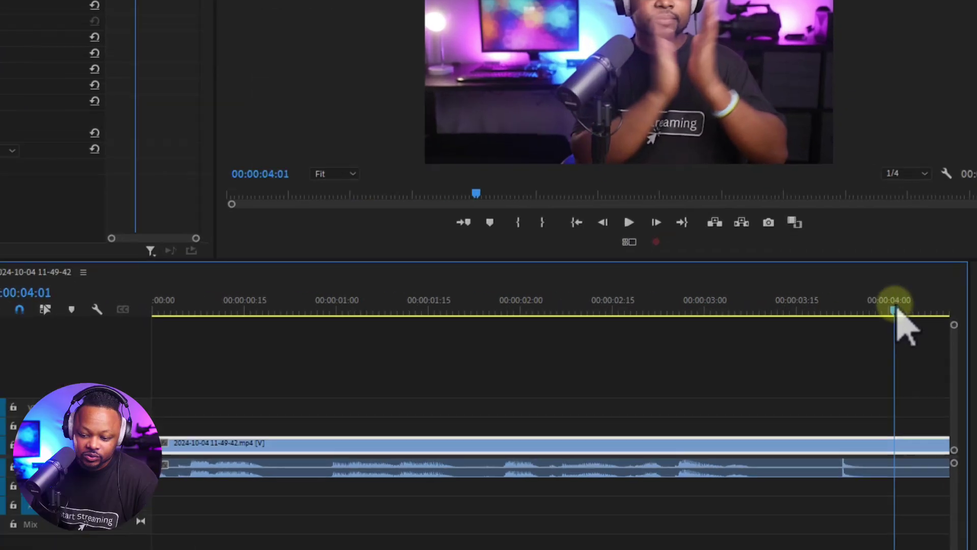
left_click_drag(904, 341, 847, 330)
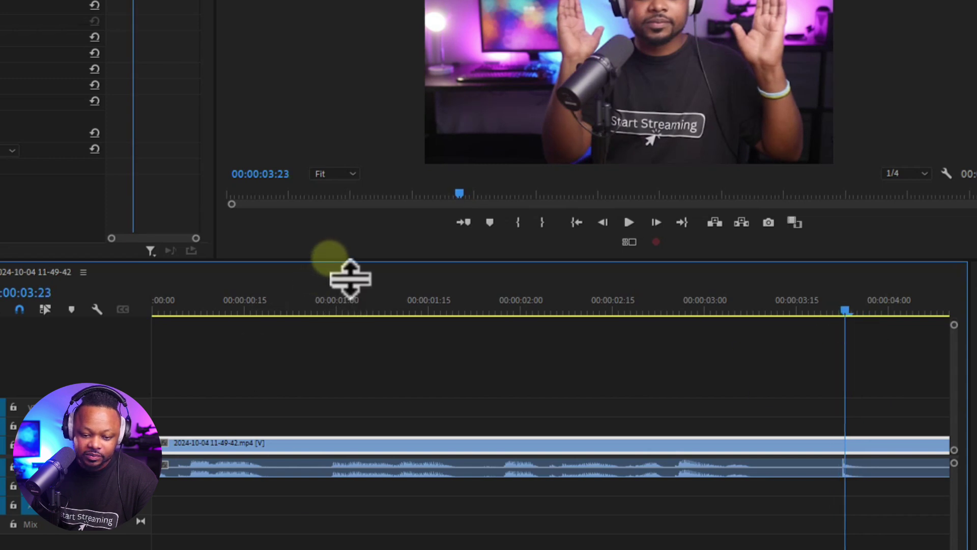
left_click_drag(327, 258, 328, 153)
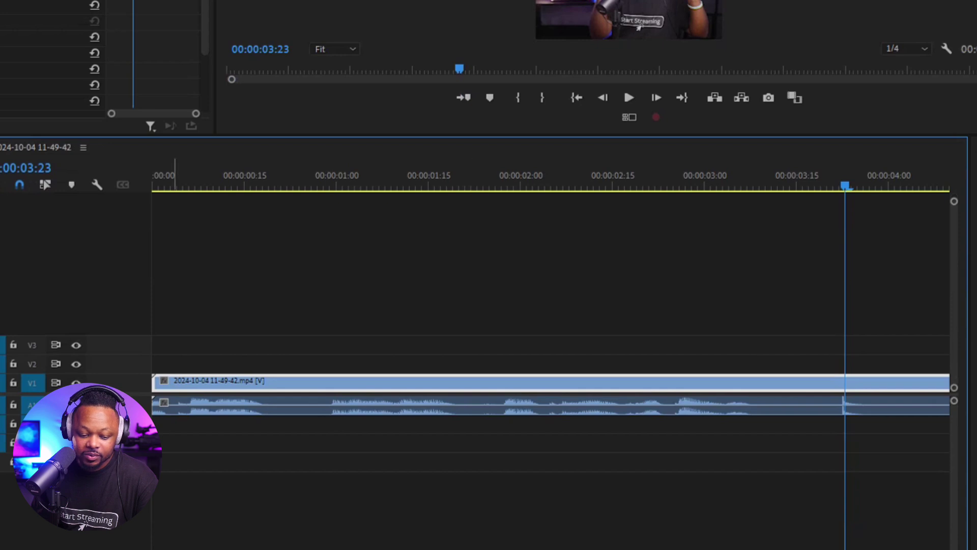
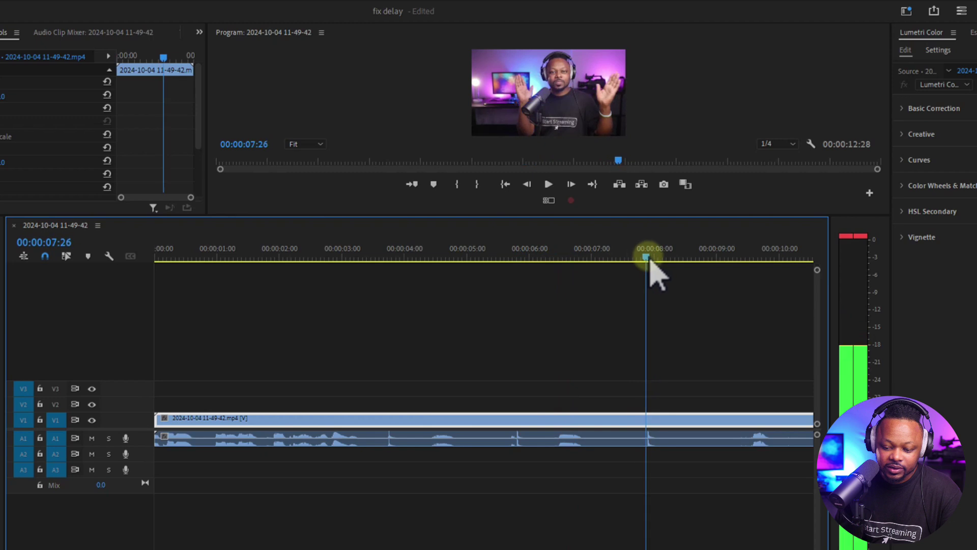
Cut both the video and audio at 00:00:03:21, just before the first clap's audio spike.
key("space")
left_click_drag(359, 258, 387, 260)
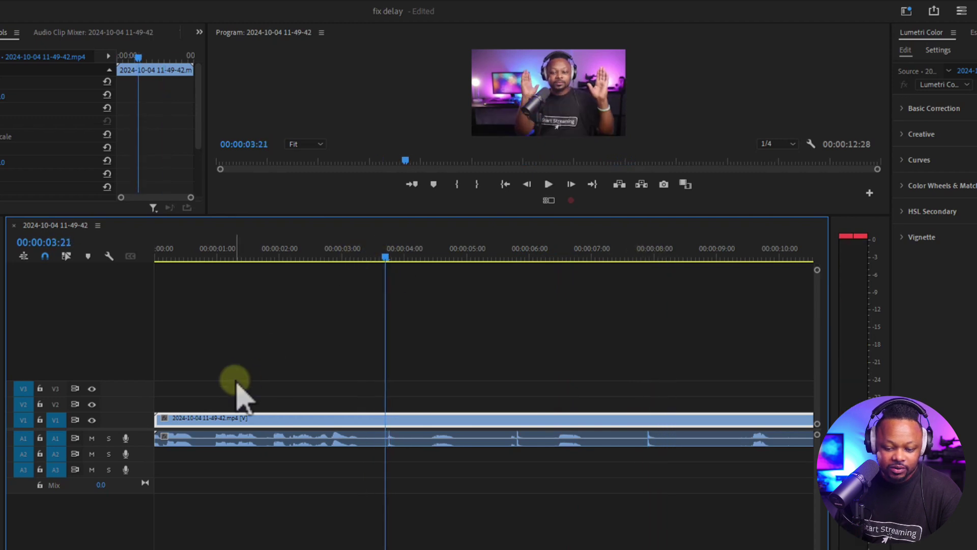
key("c")
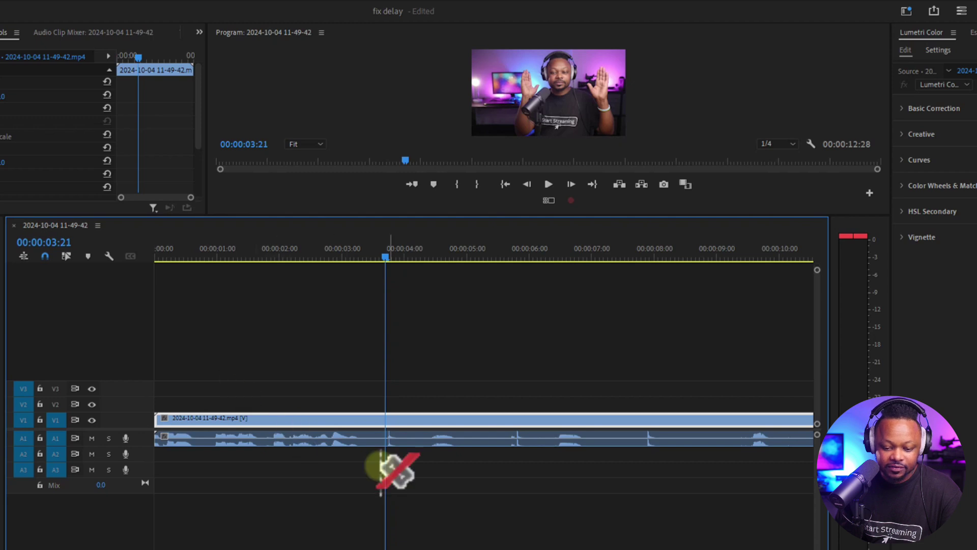
left_click(386, 437, "shift")
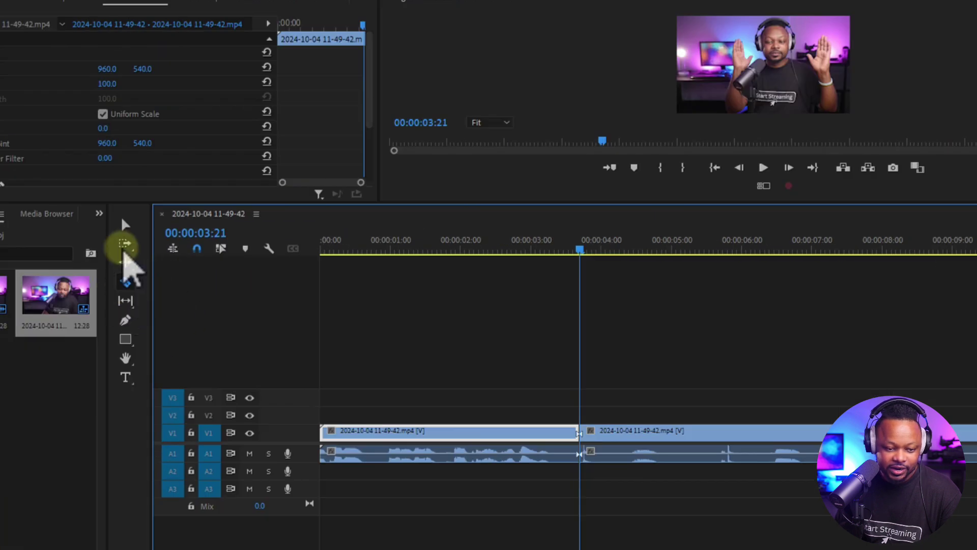
Delete the video and audio segments before the cut at 00:00:03:21.
left_click(126, 225)
left_click_drag(417, 355, 498, 521)
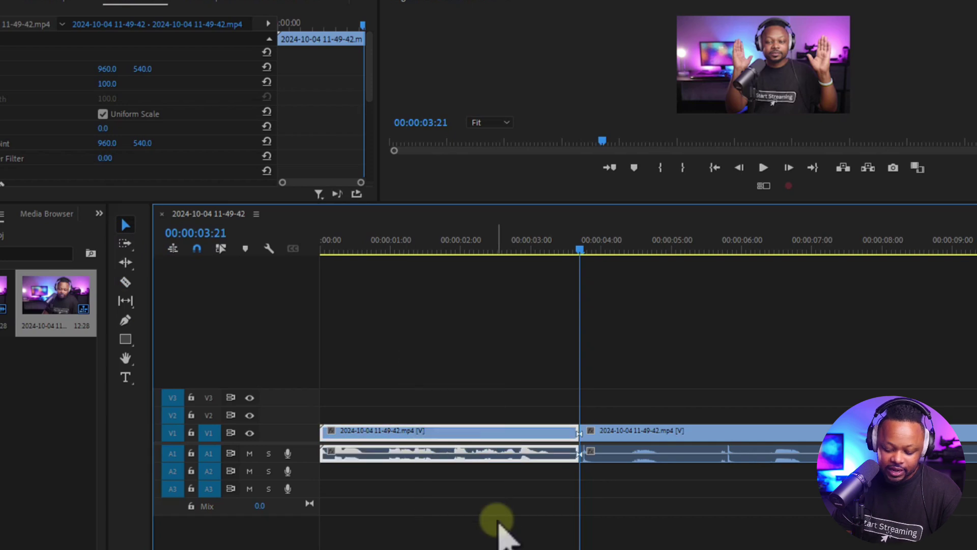
key("Delete")
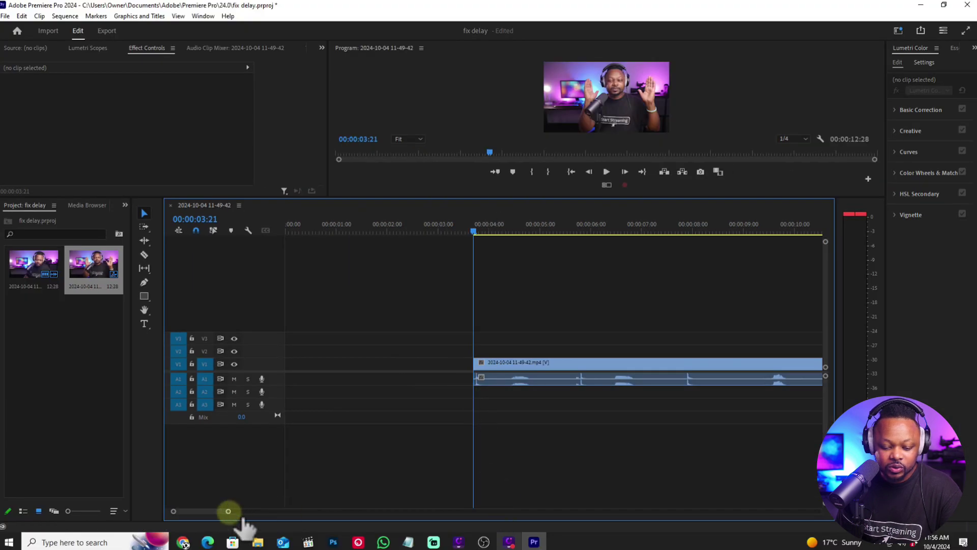
Ripple delete the empty gap so the remaining clip starts at the beginning of the sequence.
left_click_drag(228, 511, 220, 511)
right_click(343, 365)
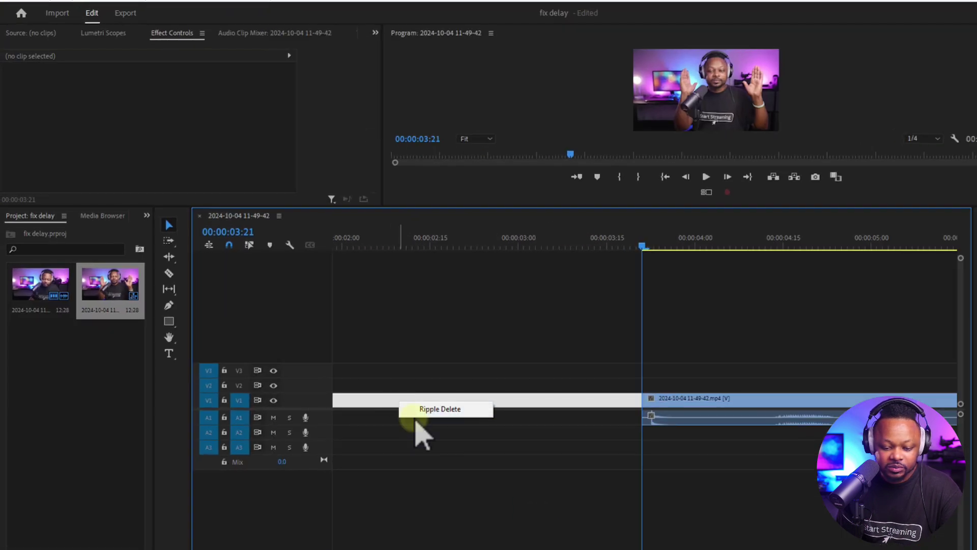
left_click(426, 412)
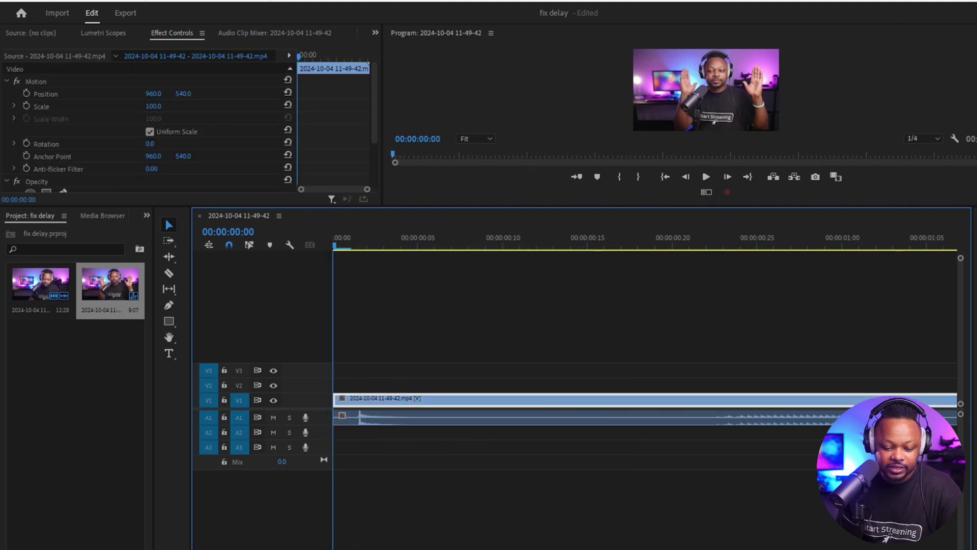
Step frame by frame from the sequence start to 00:00:00:05 and back, comparing the hands with the audio spike.
left_click_drag(344, 246, 351, 250)
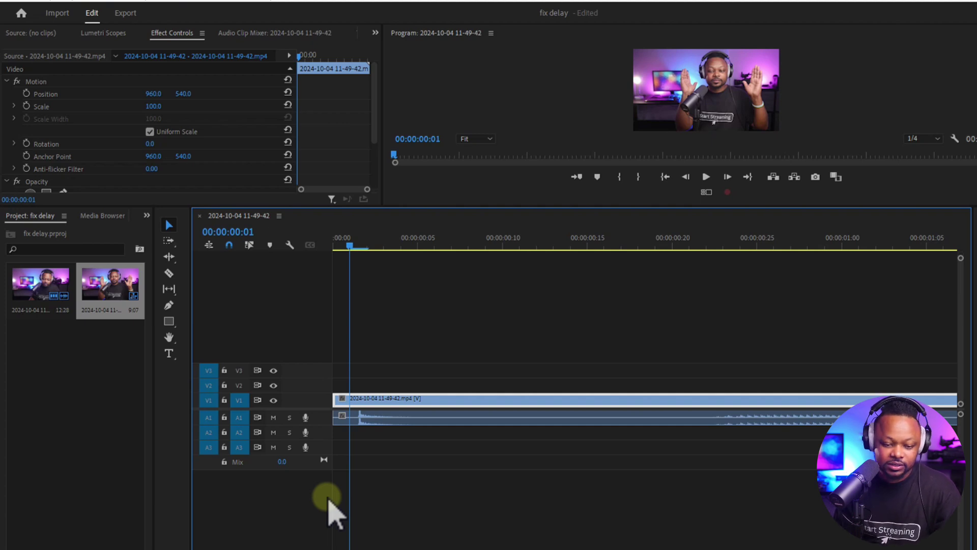
left_click(333, 247)
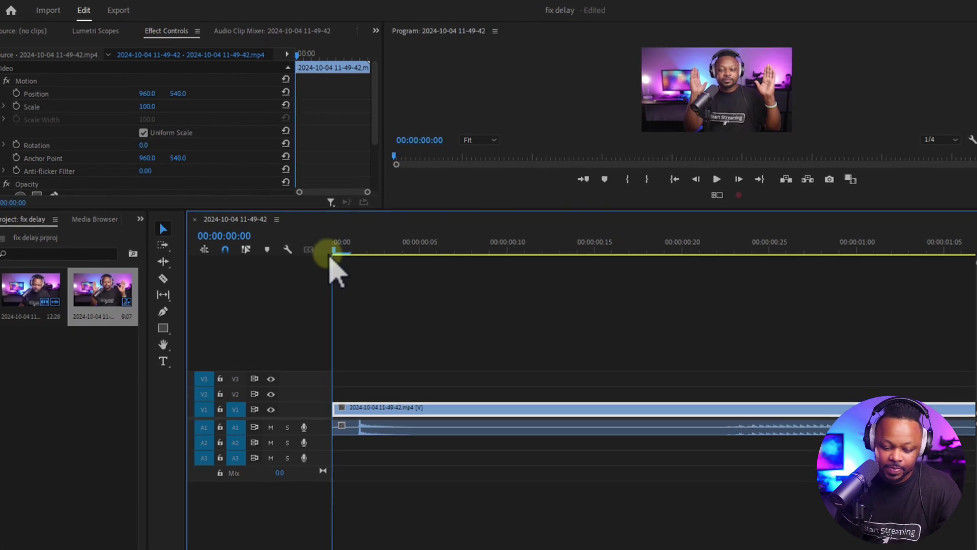
key("Right")
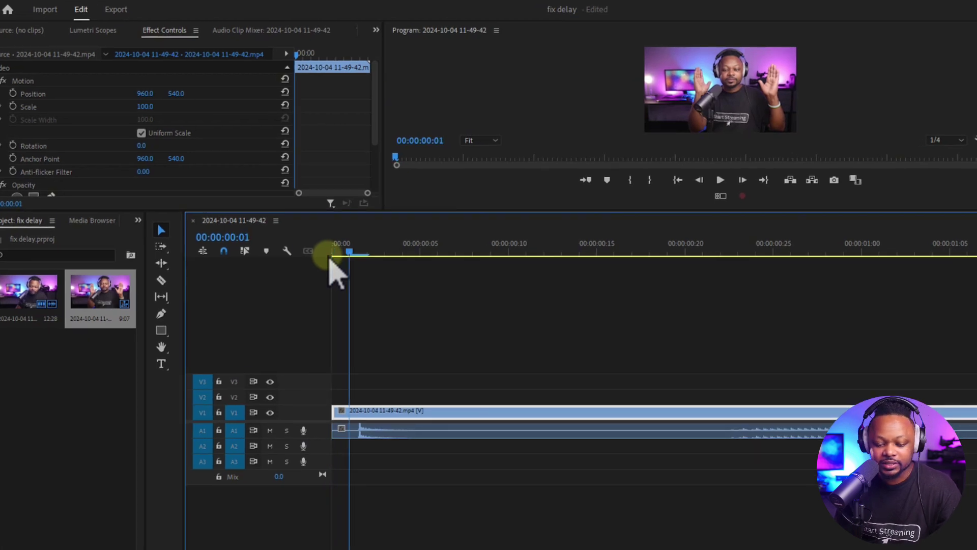
key("Right")
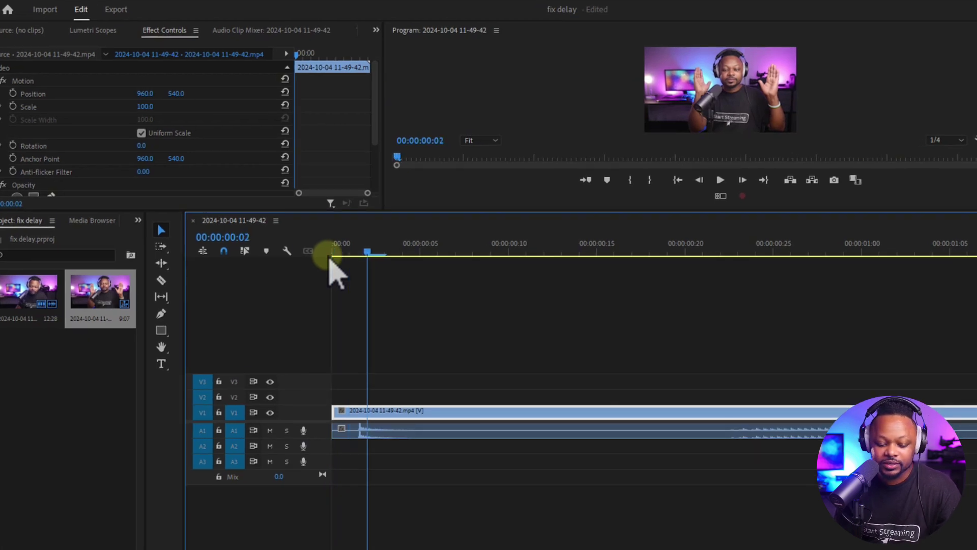
key("Right")
key("Right")
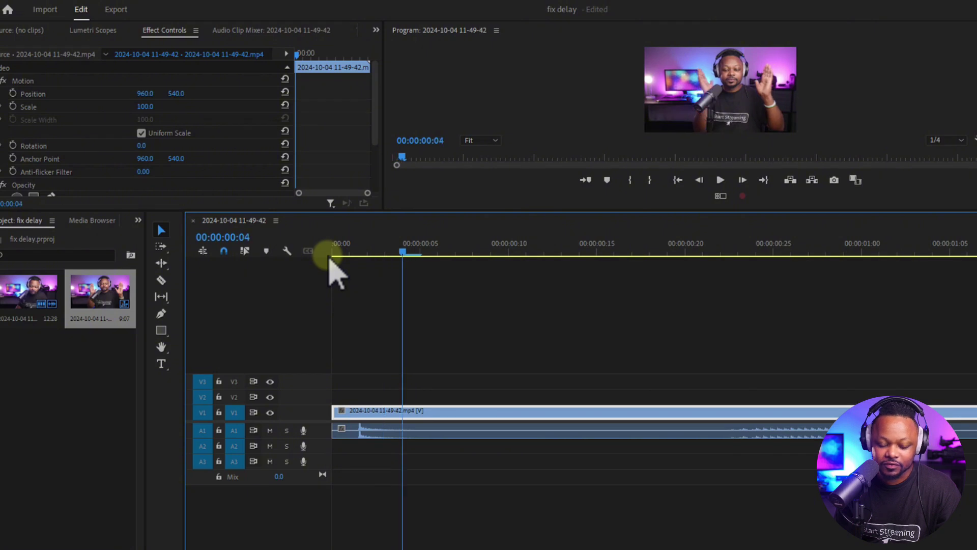
key("Right")
key("Left")
key("Left")
key("Left")
key("Left")
key("Left")
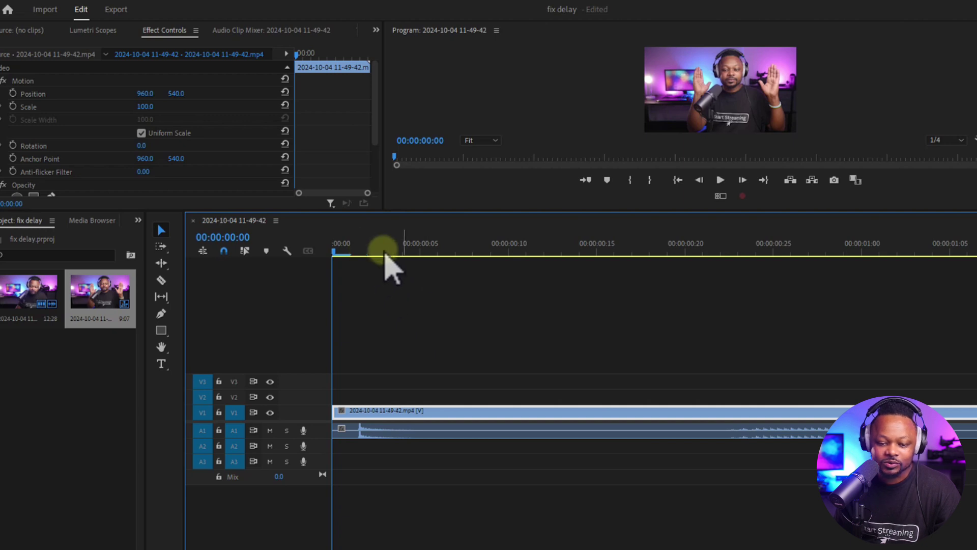
Enlarge the program preview and step frame by frame from the sequence start to the visible clap at 00:00:00:11.
left_click_drag(458, 212, 459, 326)
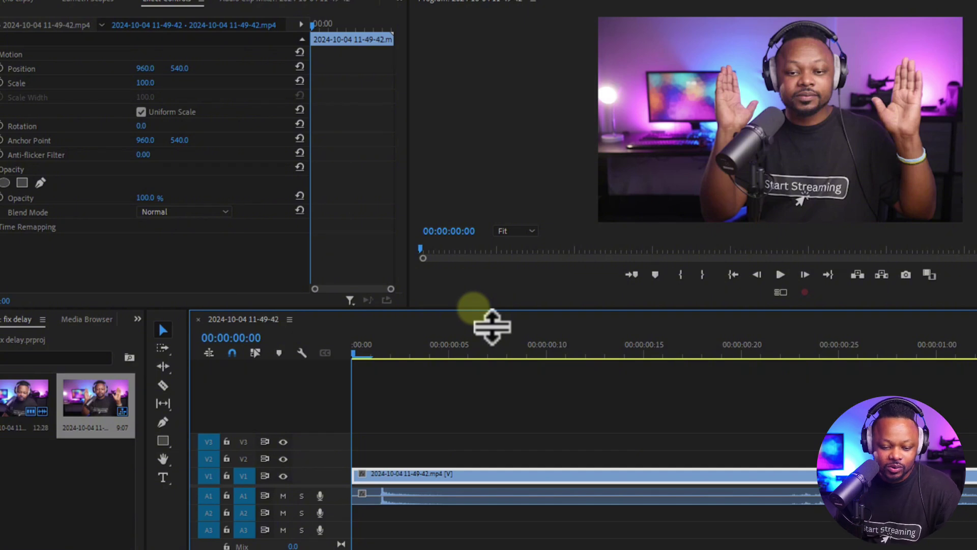
key("Right")
key("Right")
key("Right")
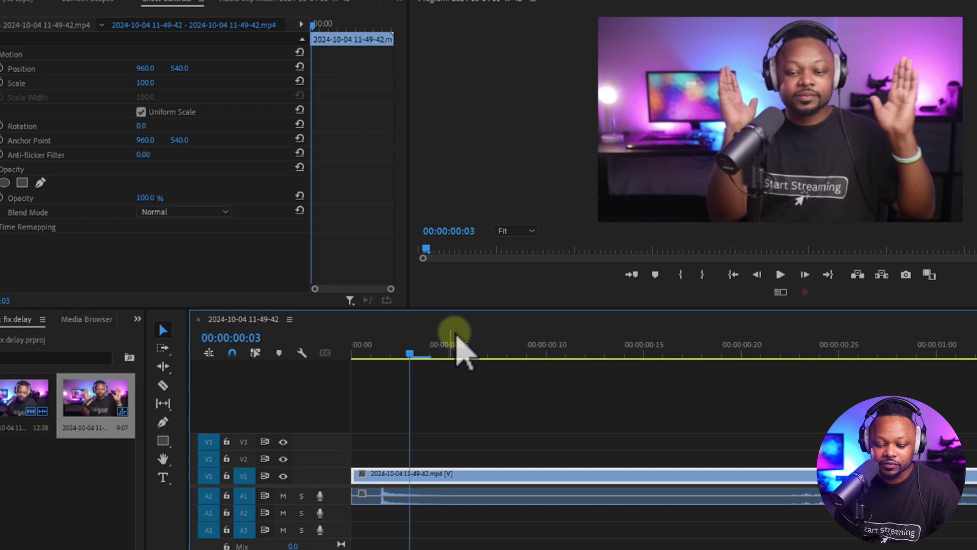
key("Right")
key("Right")
key("Right")
key("Right")
key("Right")
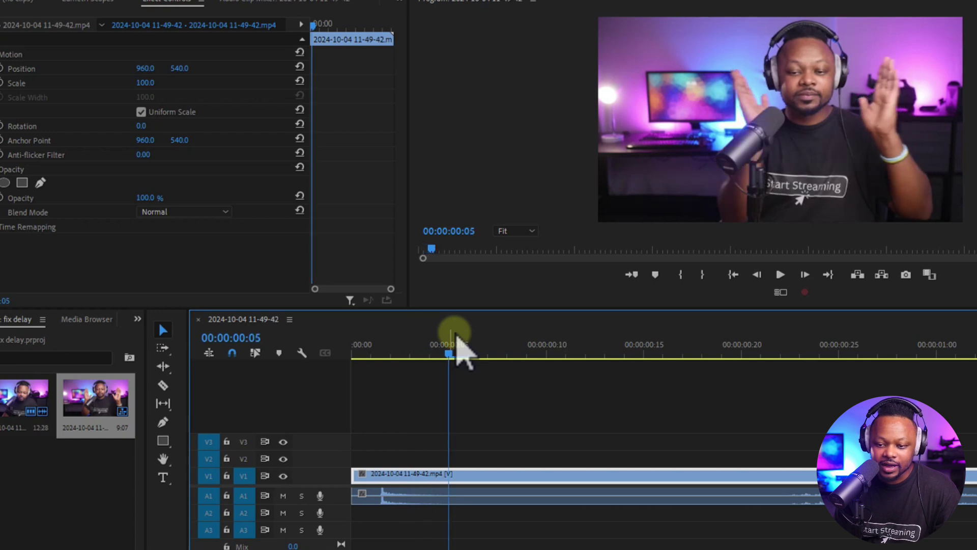
key("Right")
key("Right")
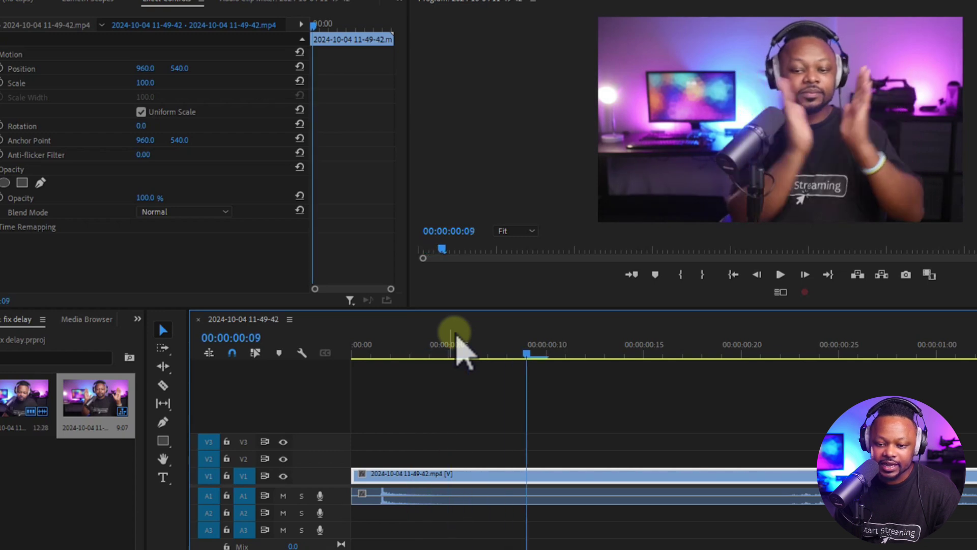
key("Right")
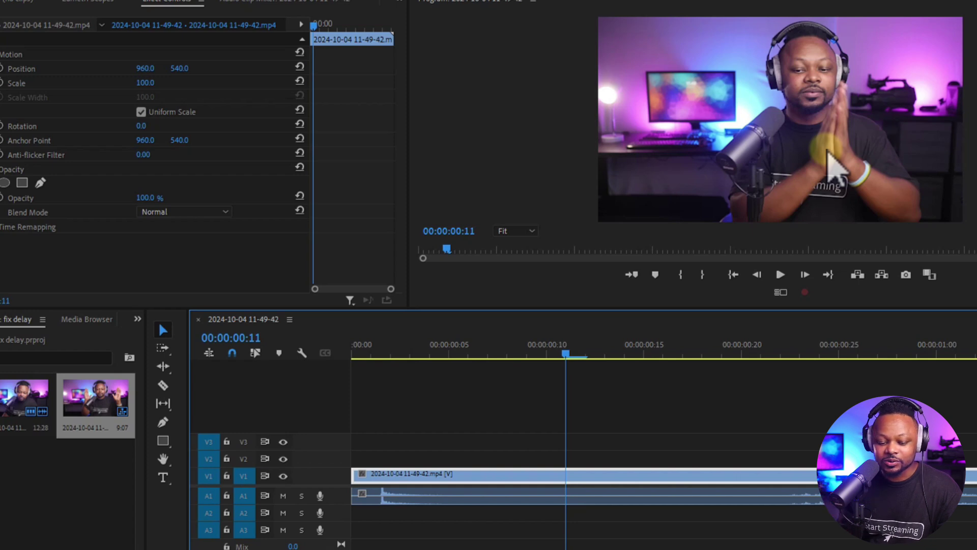
Trim the start of the audio clip to 00:00:00:01, just before the clap's spike.
left_click(351, 356)
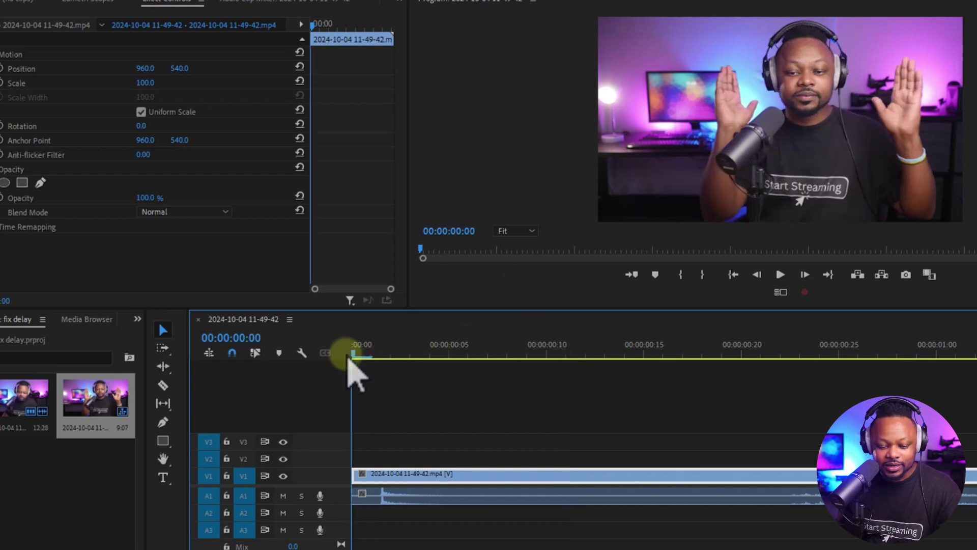
key("Right")
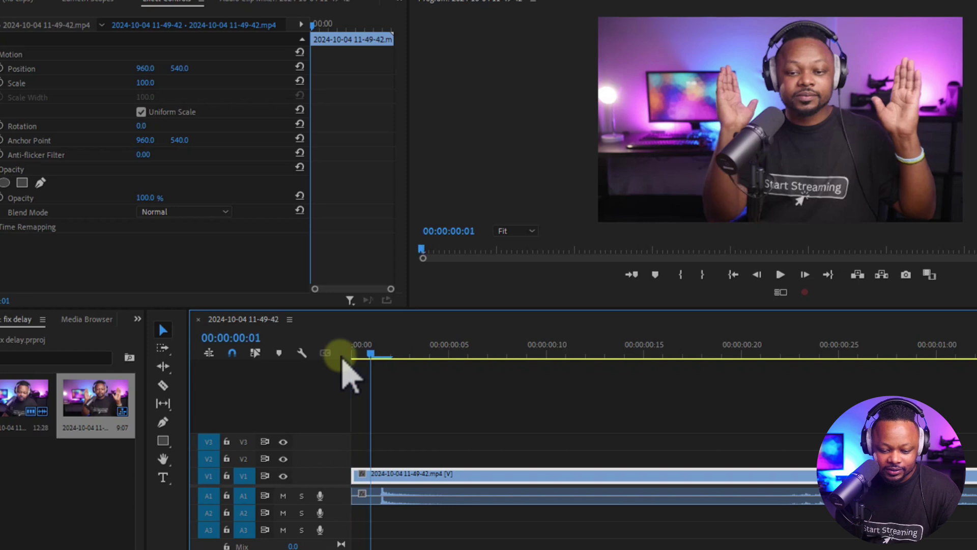
key("Right")
key("Left")
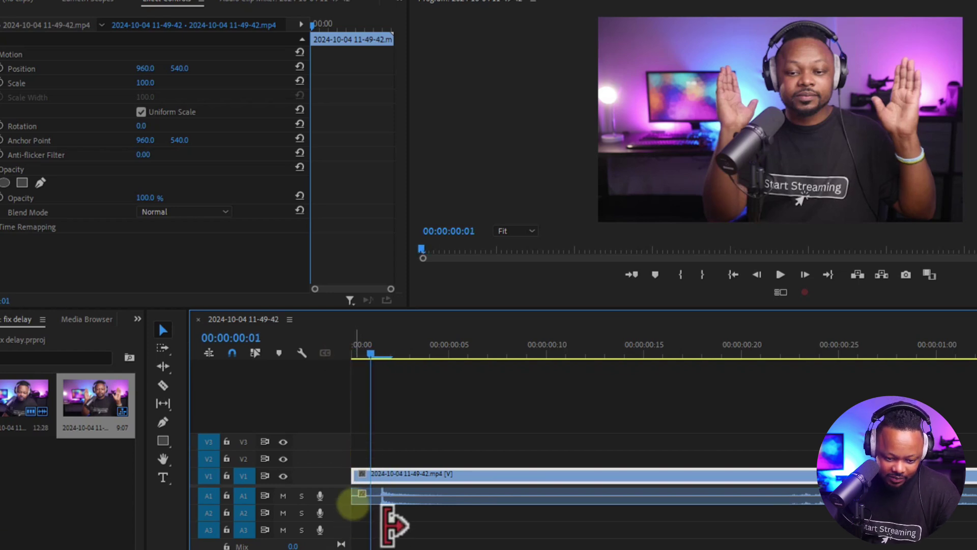
left_click_drag(390, 516, 405, 520)
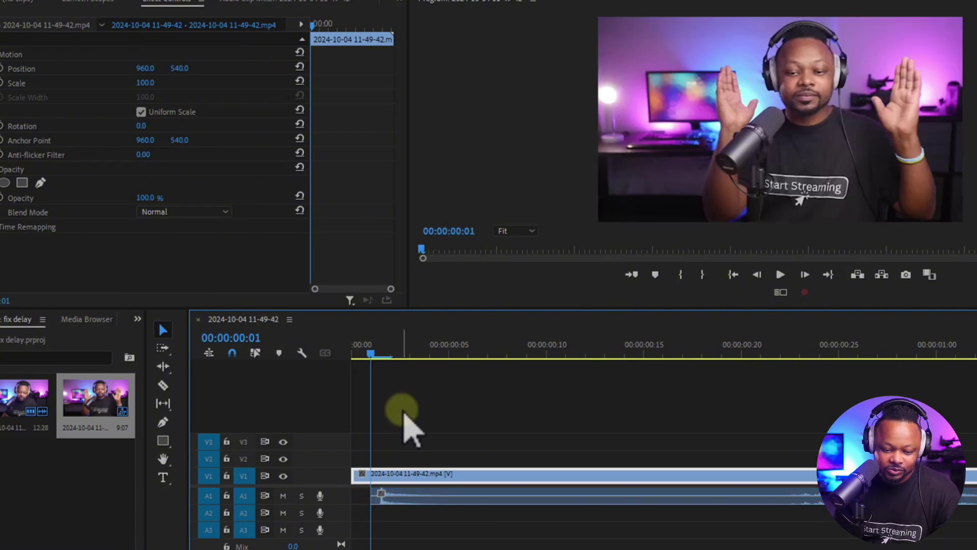
Play the clip from the trimmed audio start to check the clap sound, and return to the sequence start.
key("Right")
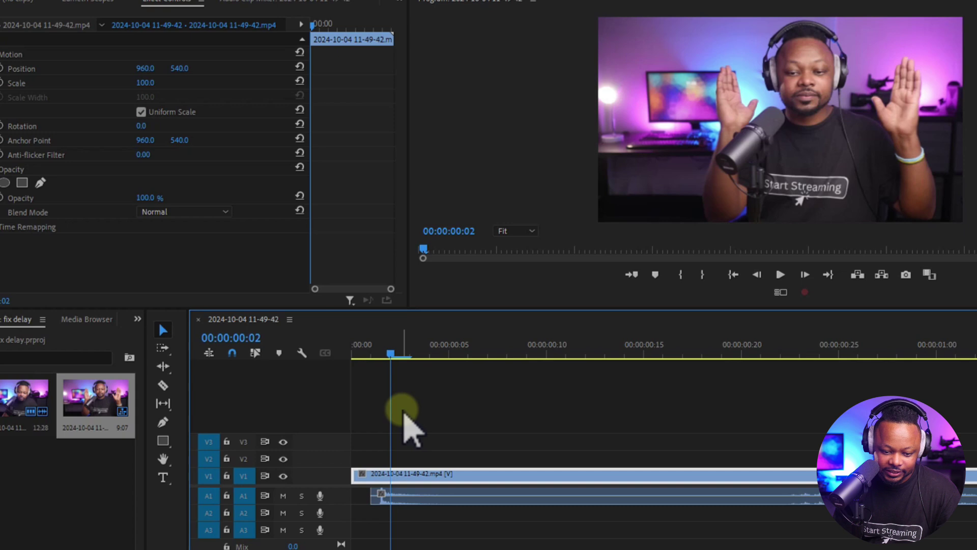
key("Left")
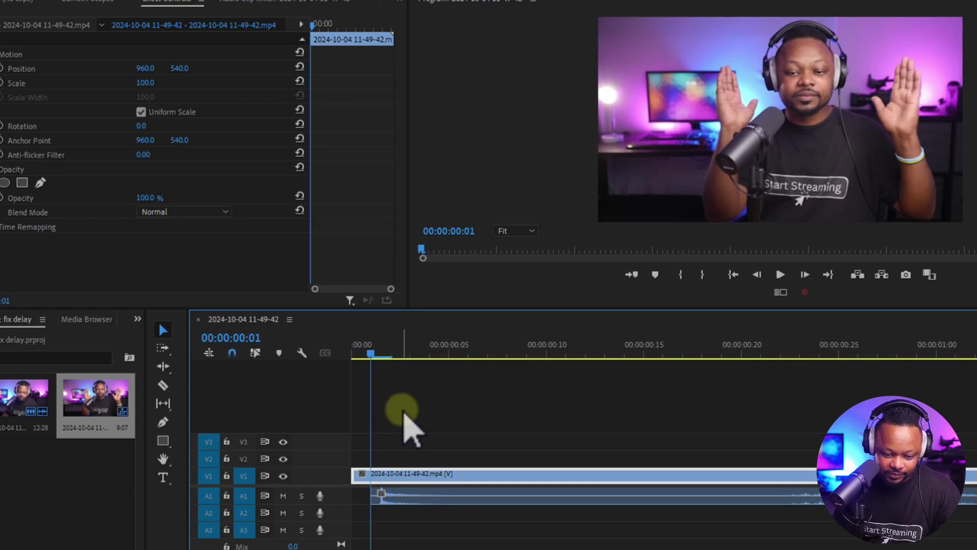
key("space")
key("space")
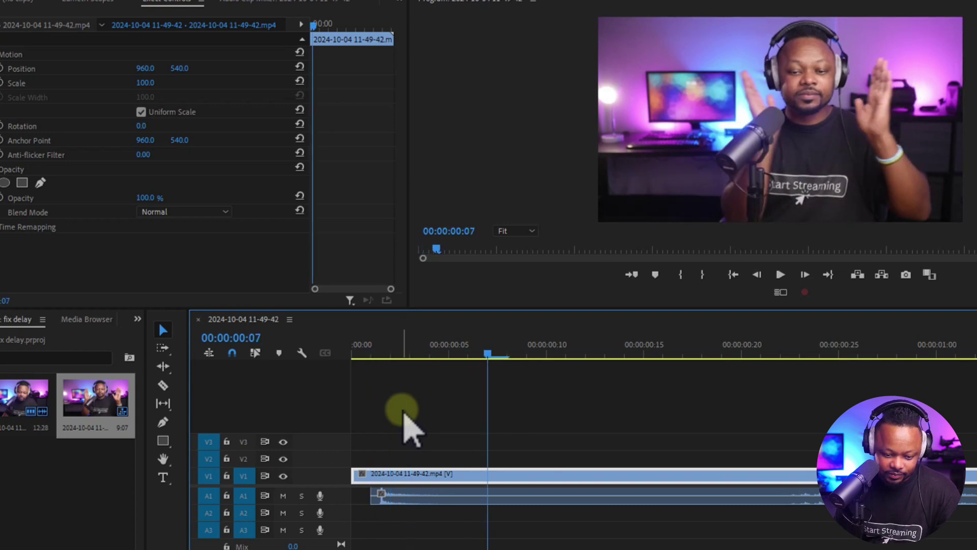
left_click(372, 347)
key("space")
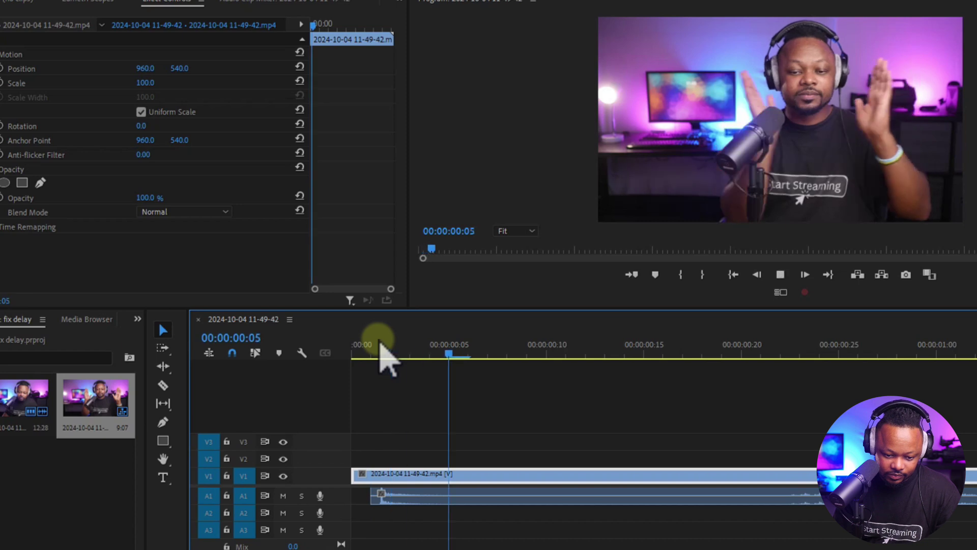
left_click(379, 344)
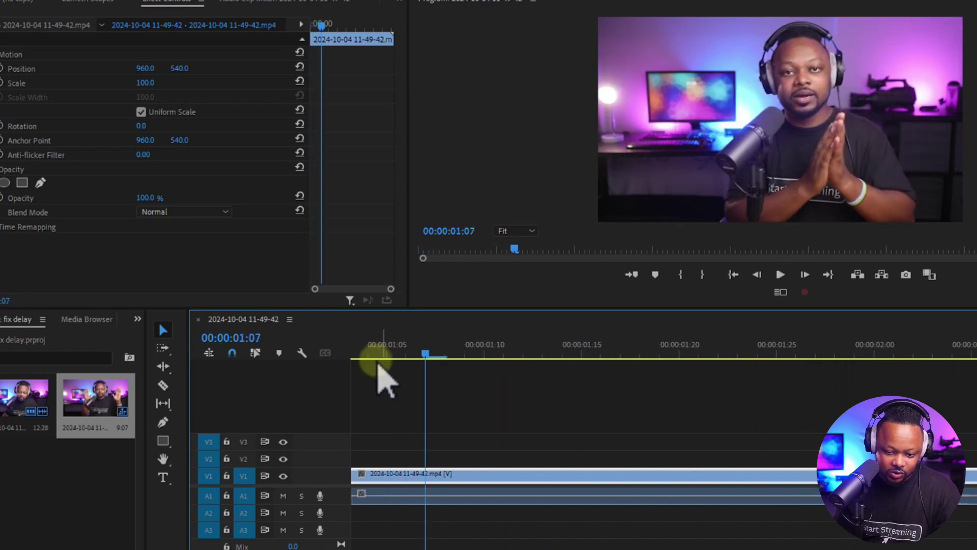
left_click(733, 274)
left_click(373, 384)
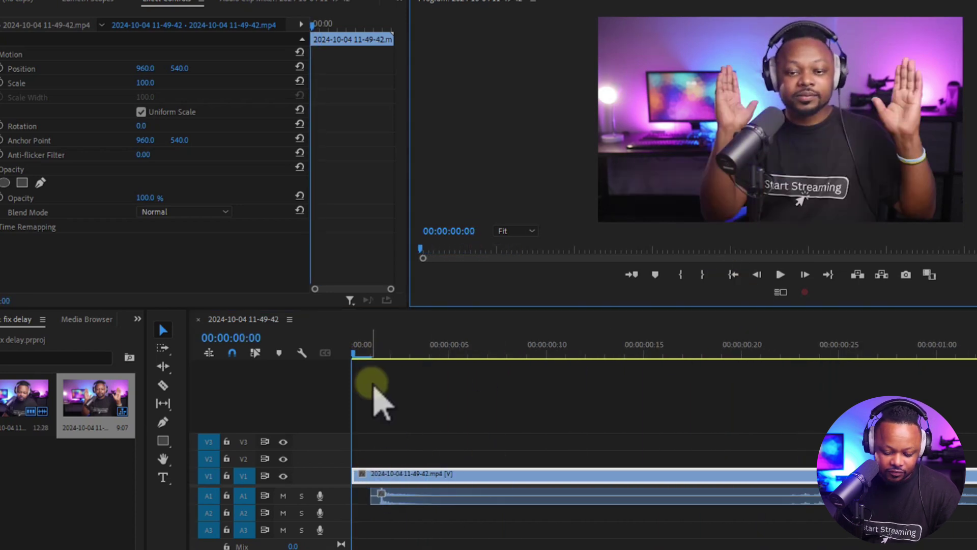
Cut the video clip at 00:00:00:01, in line with the trimmed start of the audio.
key("Right")
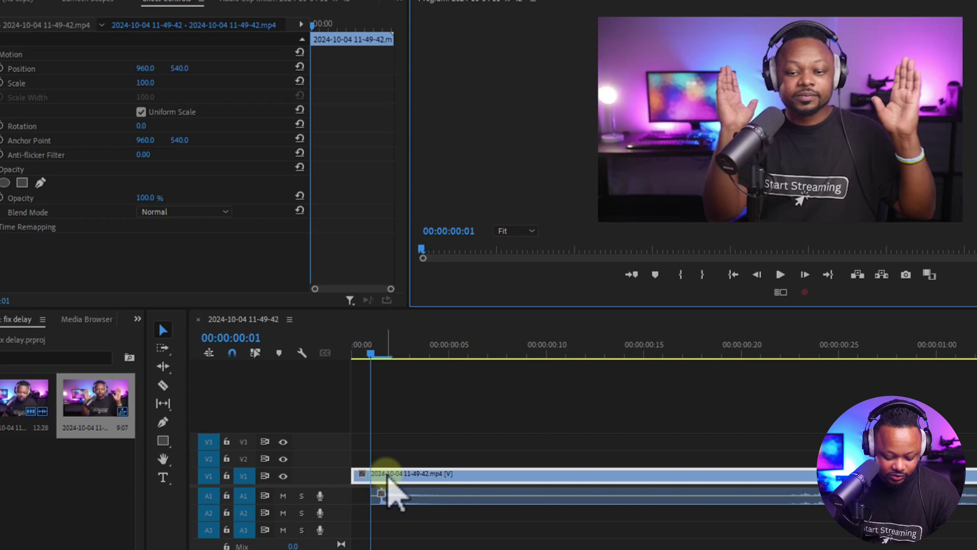
key("c")
left_click(370, 476)
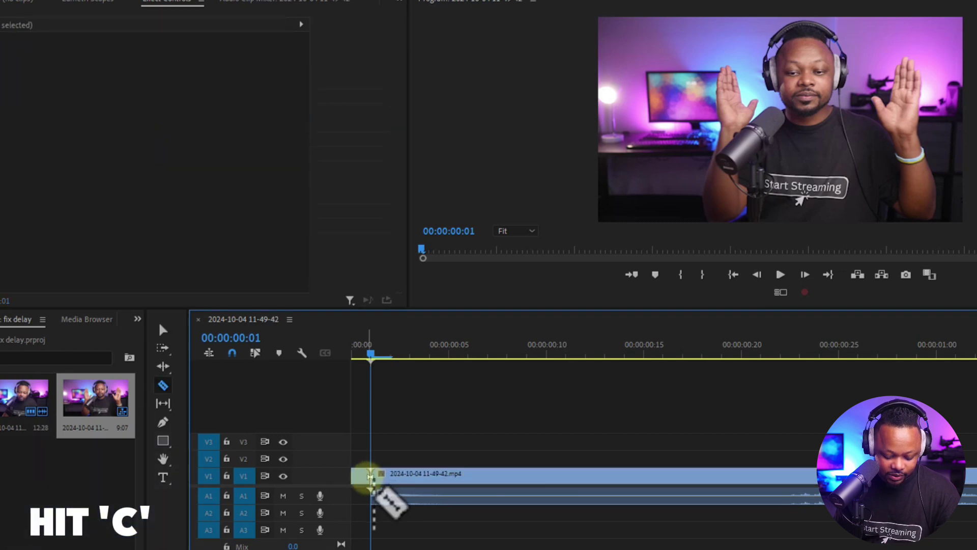
Delete the one-frame video segment before the cut and ripple delete the empty gap.
key("v")
left_click(361, 476)
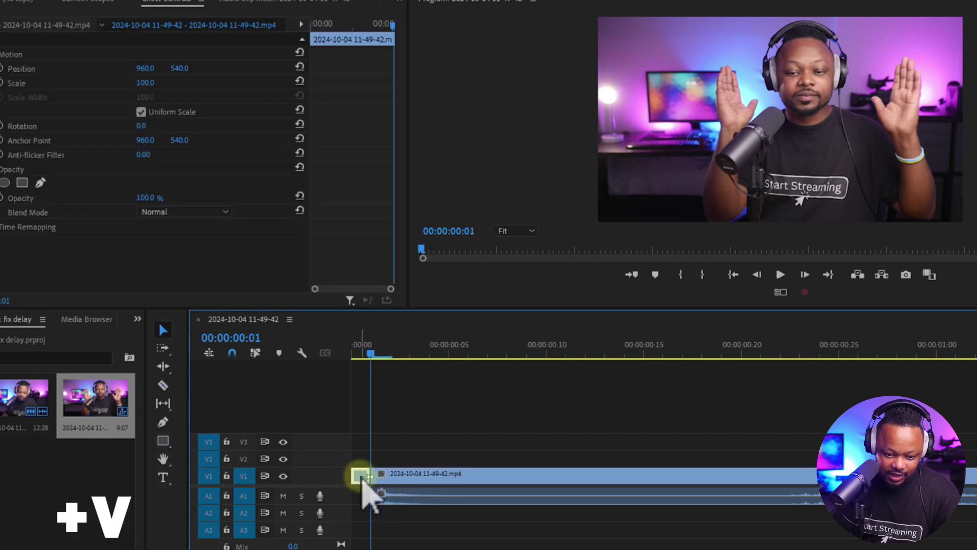
key("Delete")
right_click(364, 487)
left_click(394, 485)
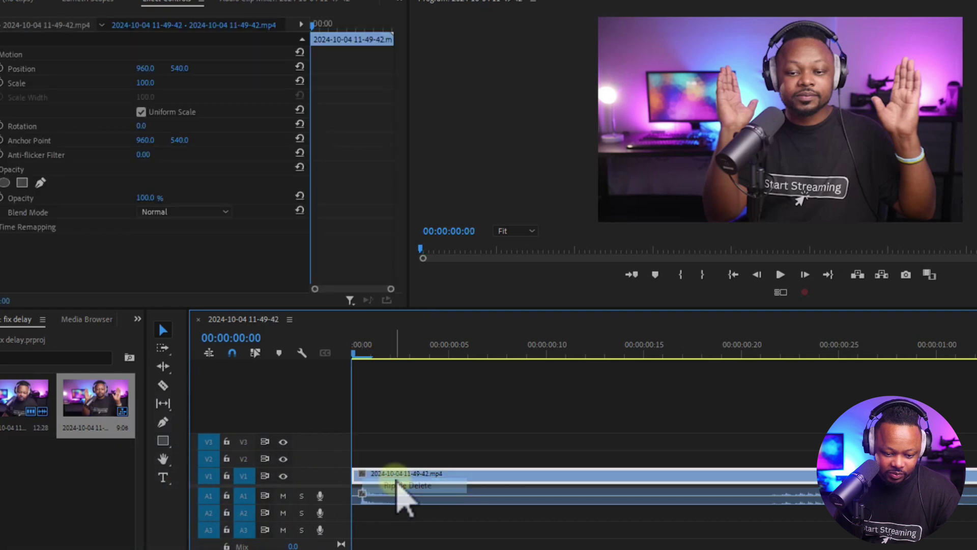
Step frame by frame from the sequence start to 00:00:00:10, where the hands meet, to measure the sync offset.
left_click(374, 421)
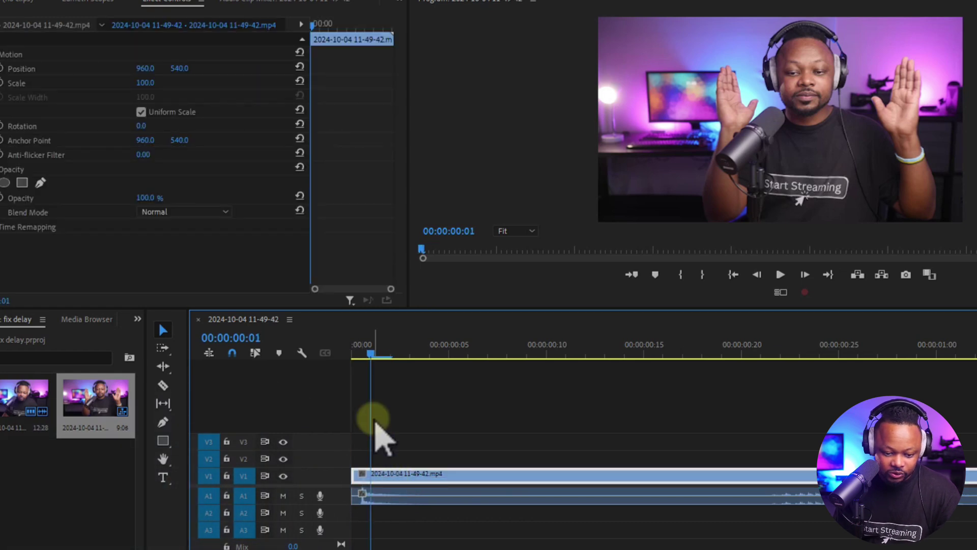
key("Left")
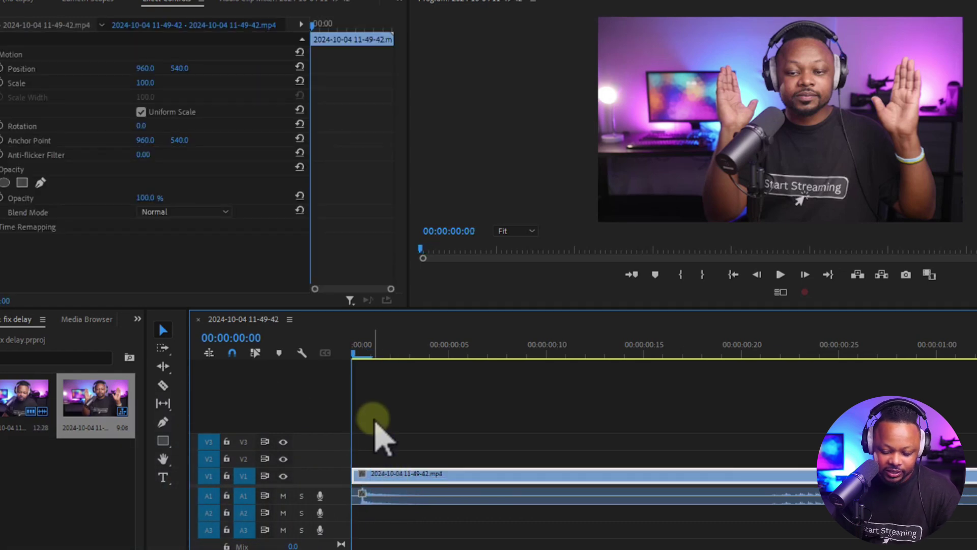
key("Right")
left_click(356, 356)
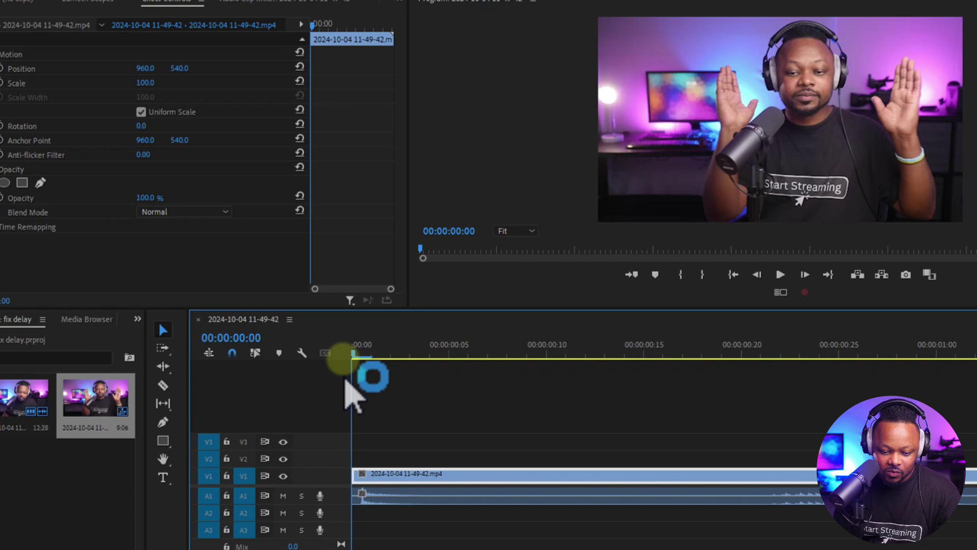
key("Right")
key("Right")
key("Right")
key("Right")
key("Right")
key("Right")
key("Right")
key("Right")
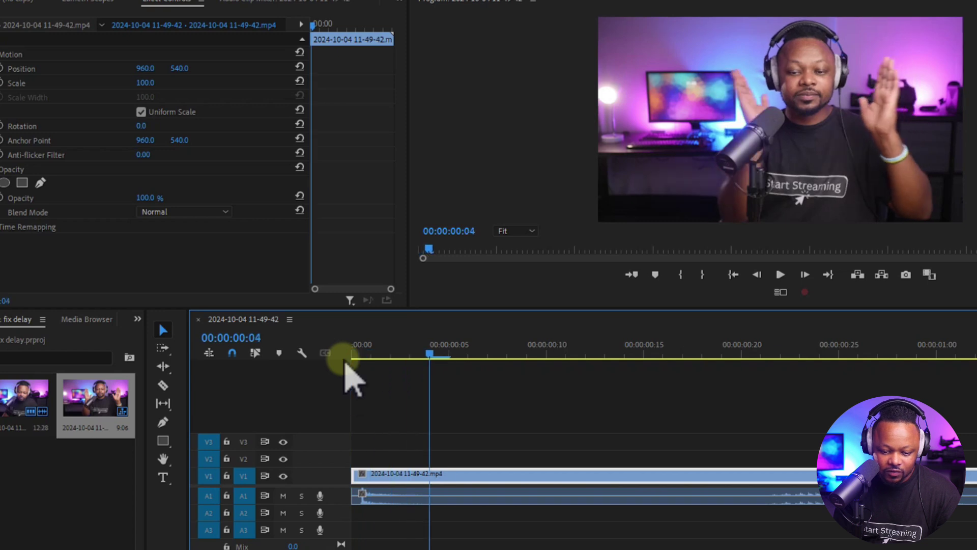
key("Right")
key("Right")
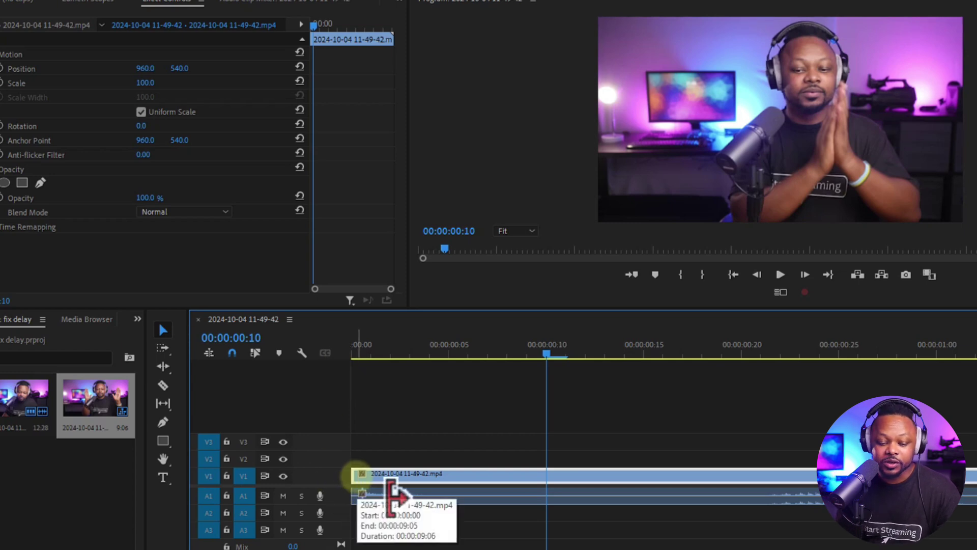
Trim the start of the video clip to the playhead at 00:00:00:10, leaving the audio in place.
left_click_drag(392, 492, 588, 494)
left_click(456, 473)
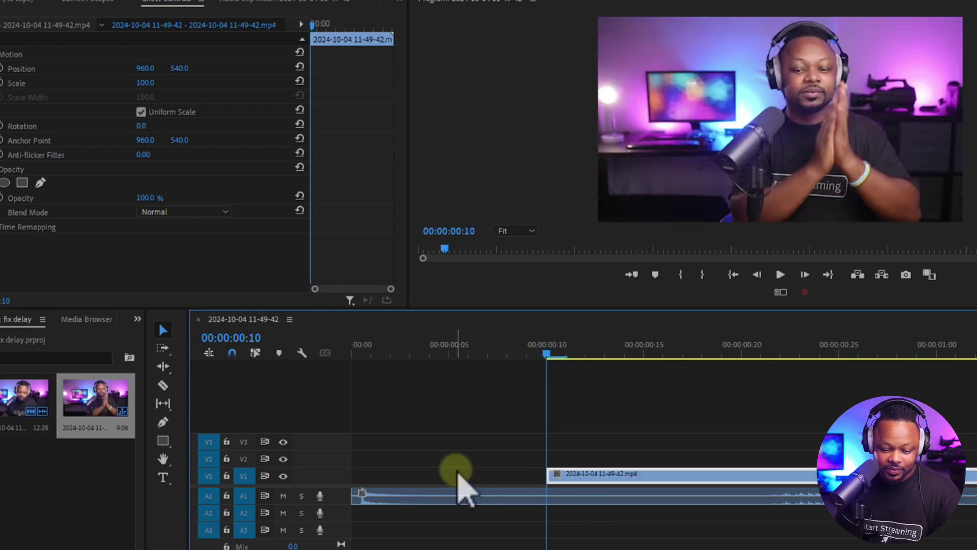
left_click_drag(548, 492, 580, 497)
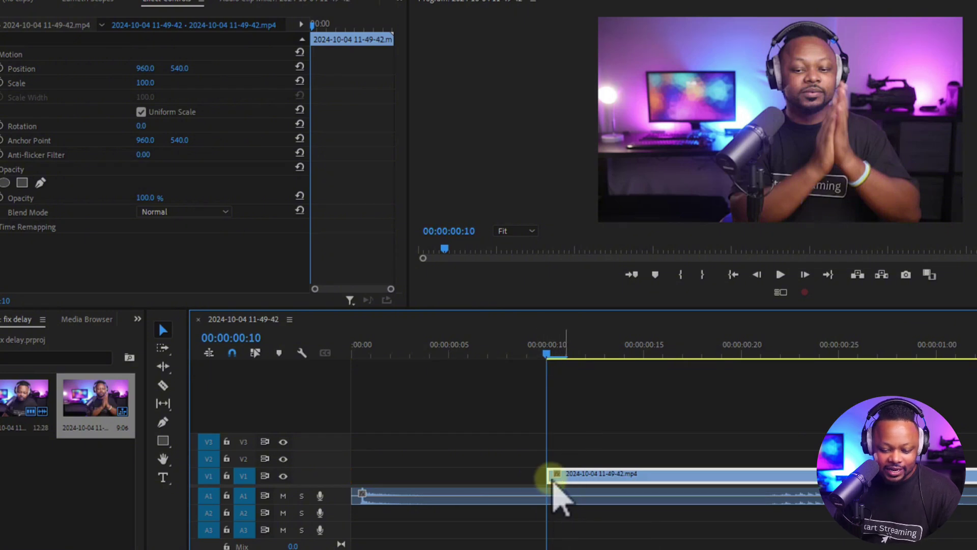
Move the trimmed video to the start of the sequence and play from 00:00:00:00 to check the sync.
left_click_drag(584, 485, 382, 476)
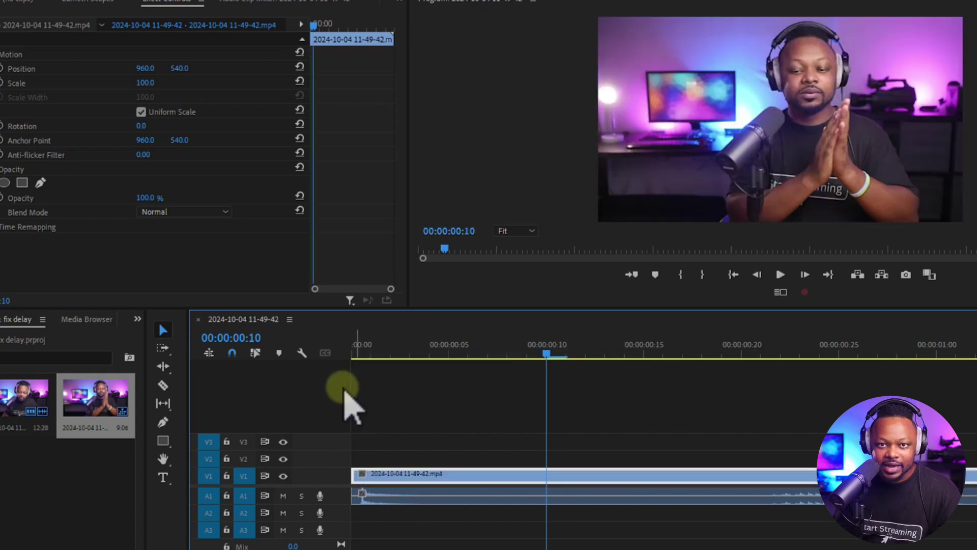
left_click_drag(371, 346, 330, 357)
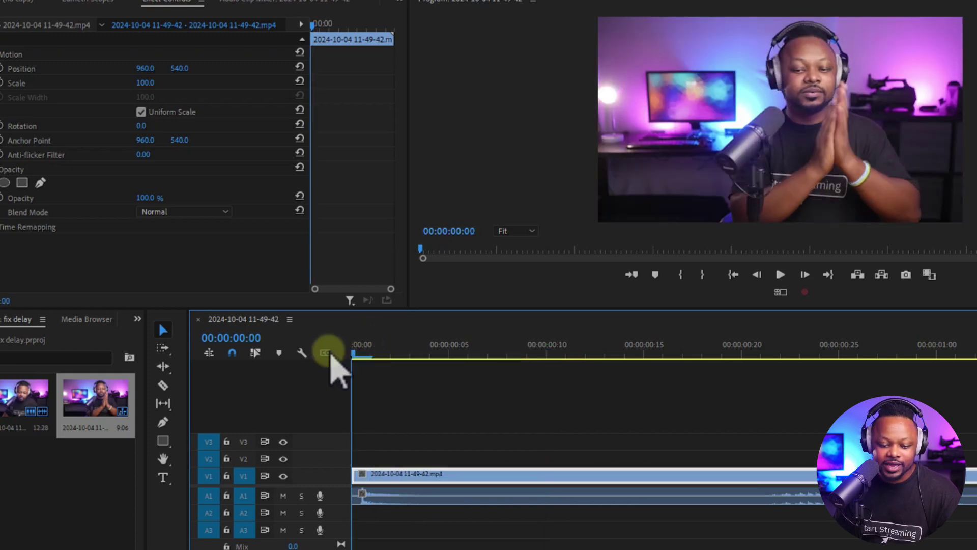
key("space")
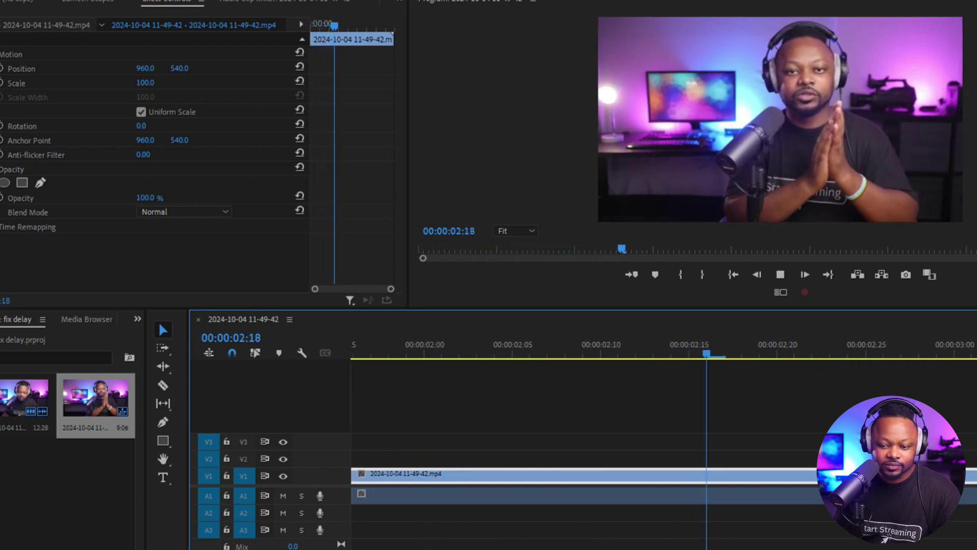
Stop playback at 00:00:08:25, cut the A1 audio where the video ends, and delete the leftover audio segment.
key("minus")
key("minus")
key("minus")
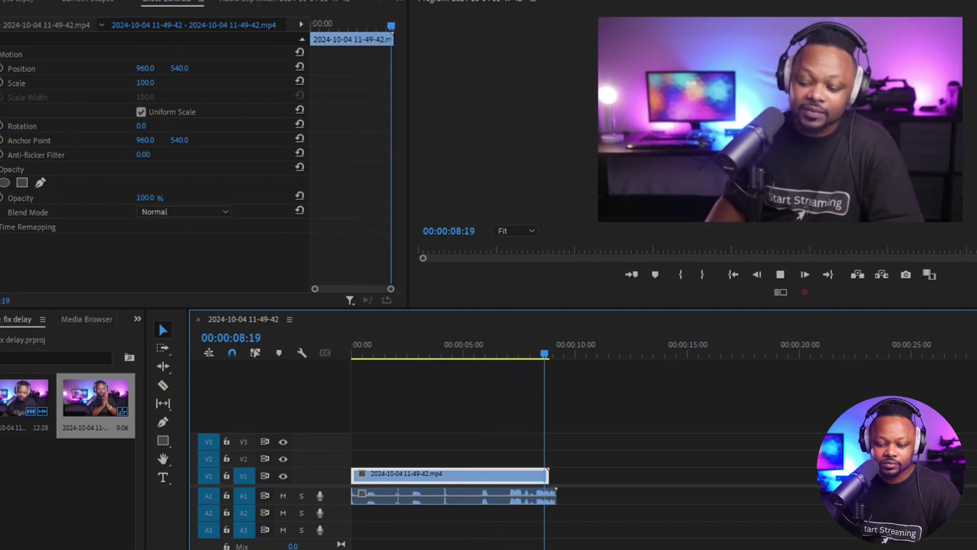
key("space")
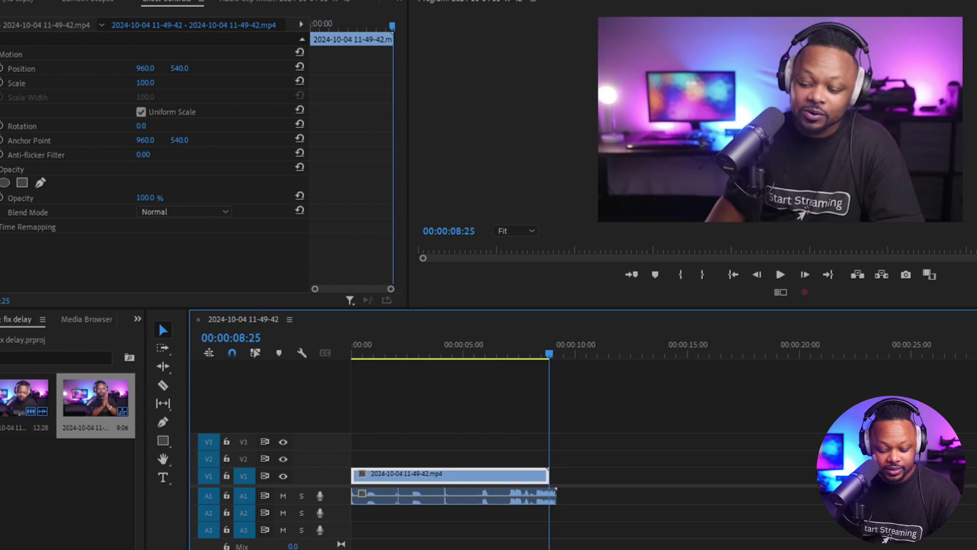
key("c")
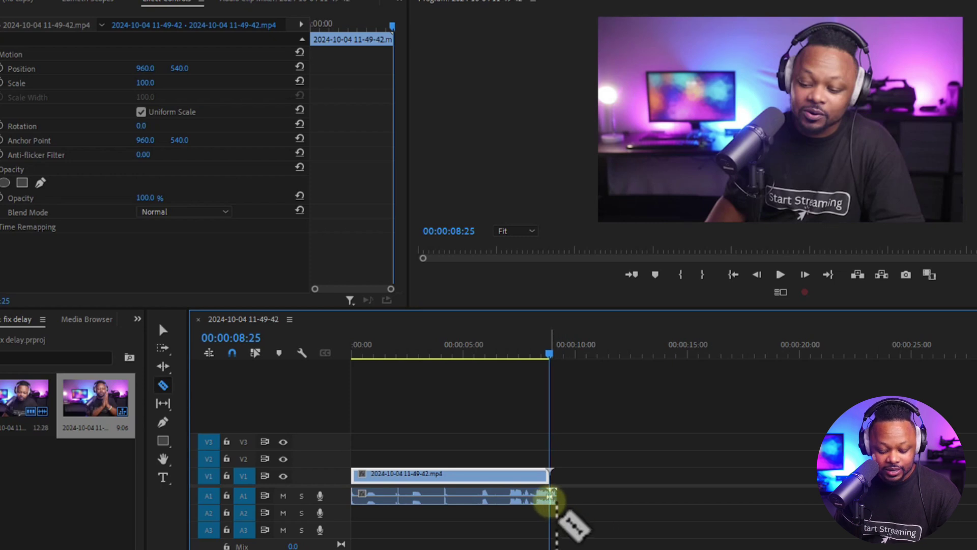
key("v")
left_click(552, 496)
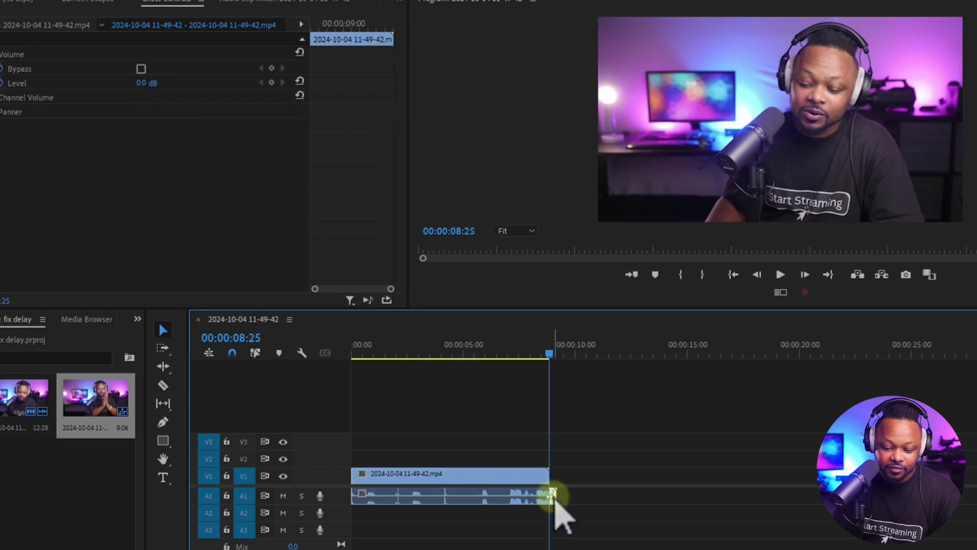
key("Delete")
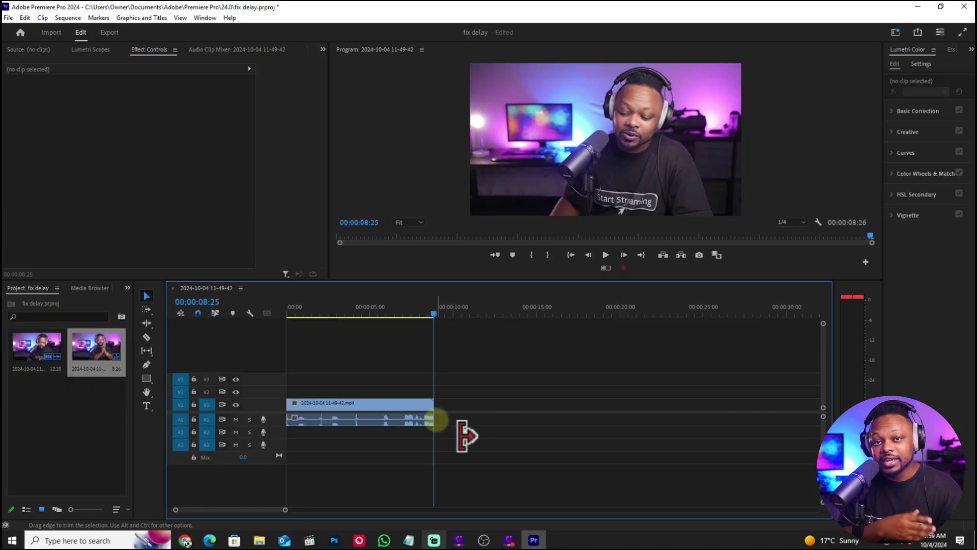
Switch to OBS and view the RODECASTER DUO sync offset in the Advanced Audio Properties, leaving it unchanged.
left_click(483, 539)
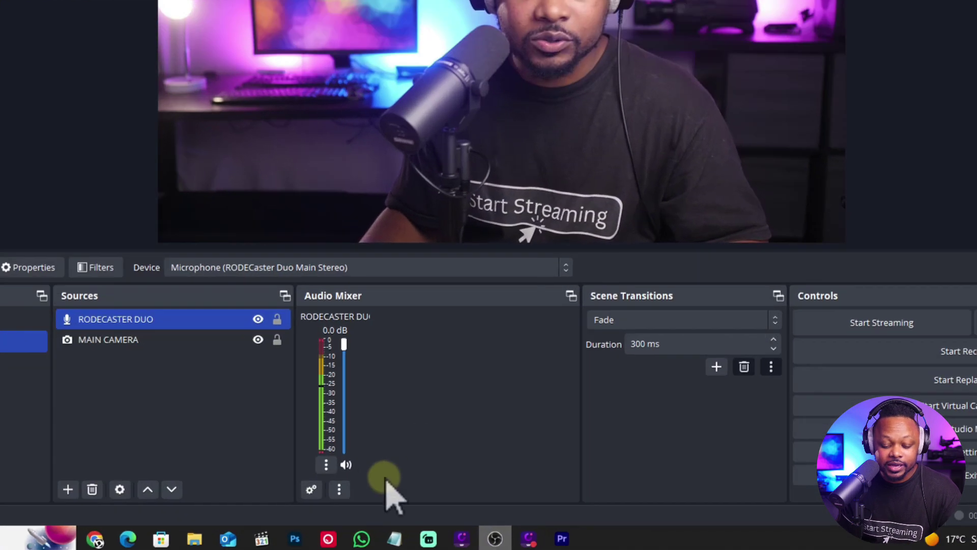
right_click(434, 462)
left_click(486, 495)
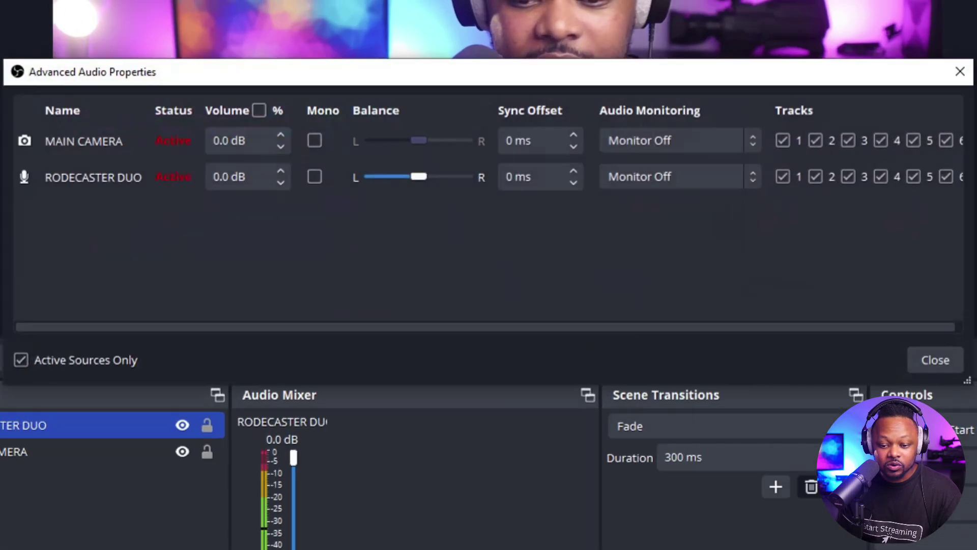
left_click(535, 177)
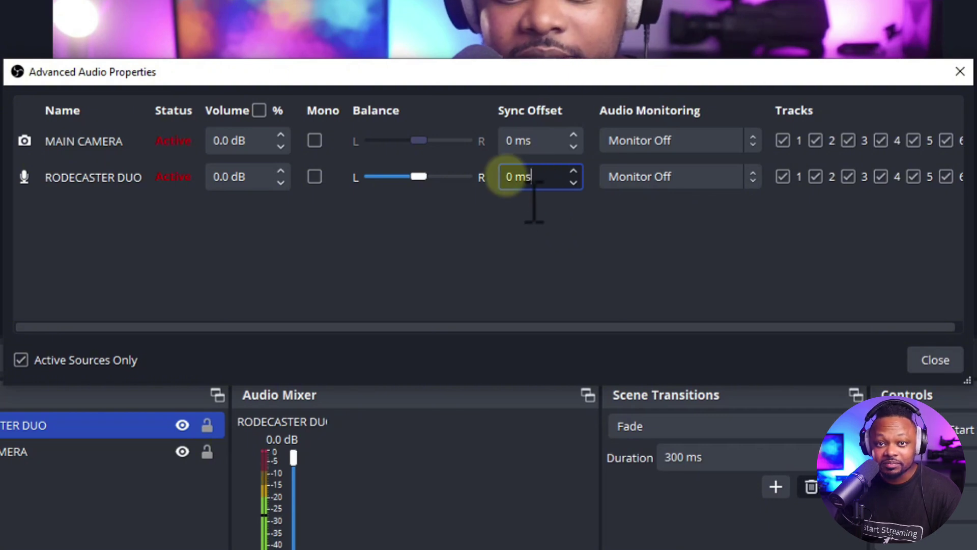
left_click(939, 360)
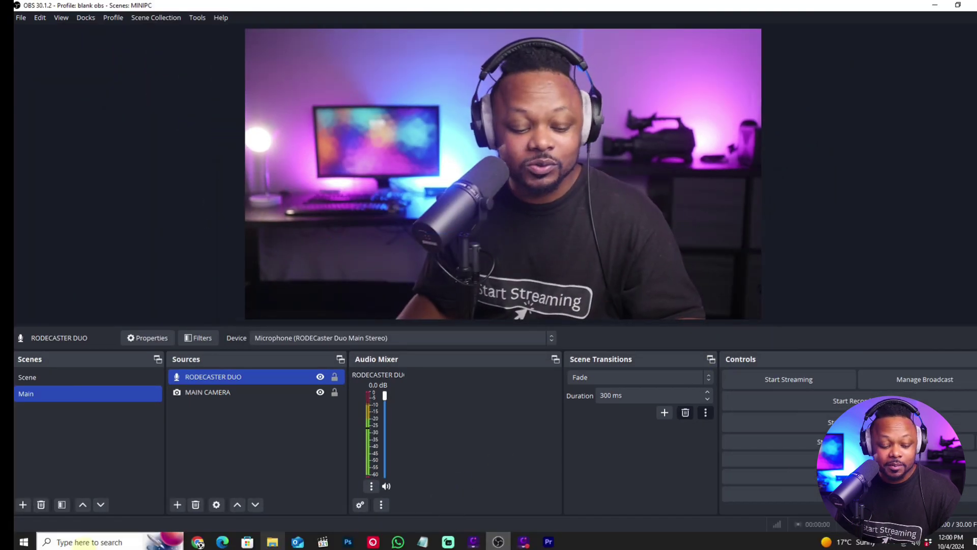
Search Windows for the Calculator, open it, and widen its window to show the calculation history.
left_click(81, 542)
type("cal")
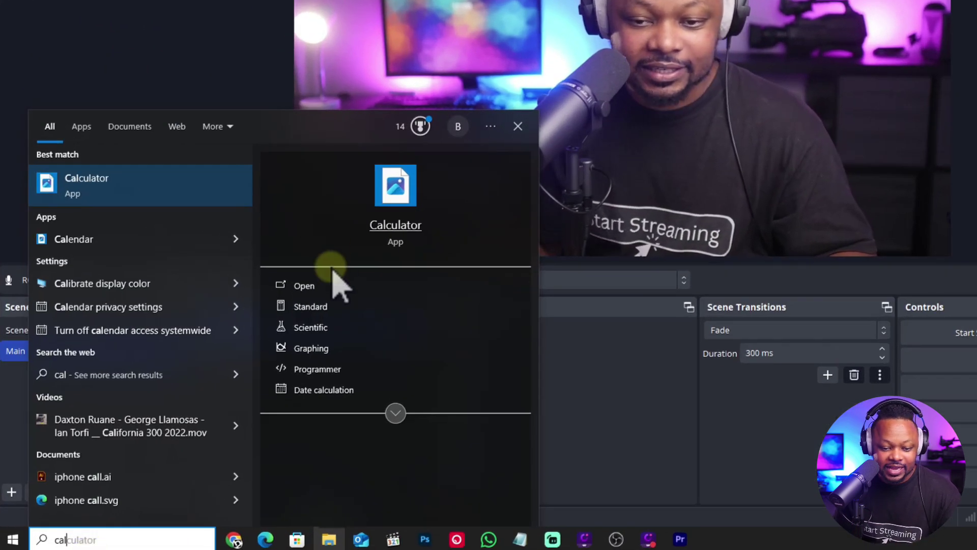
left_click(395, 193)
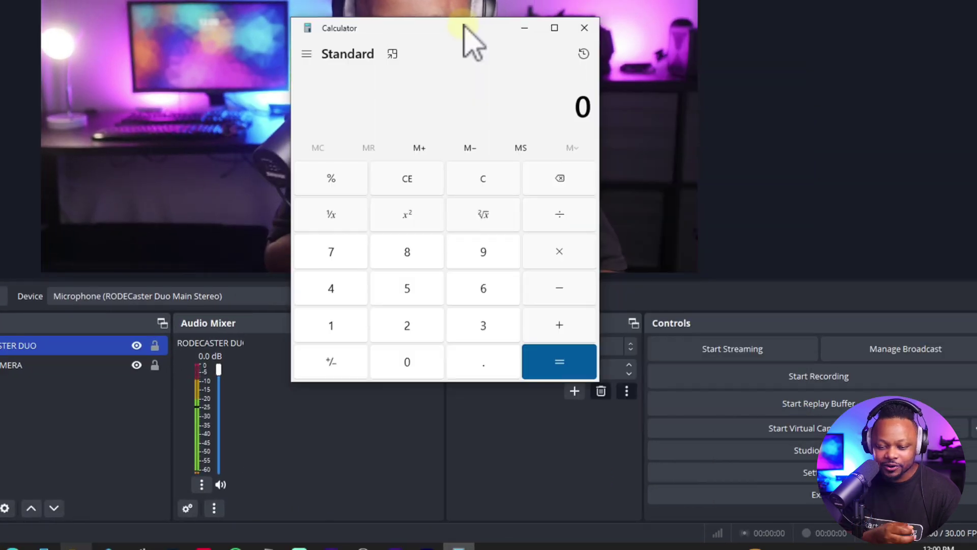
left_click_drag(464, 26, 352, 11)
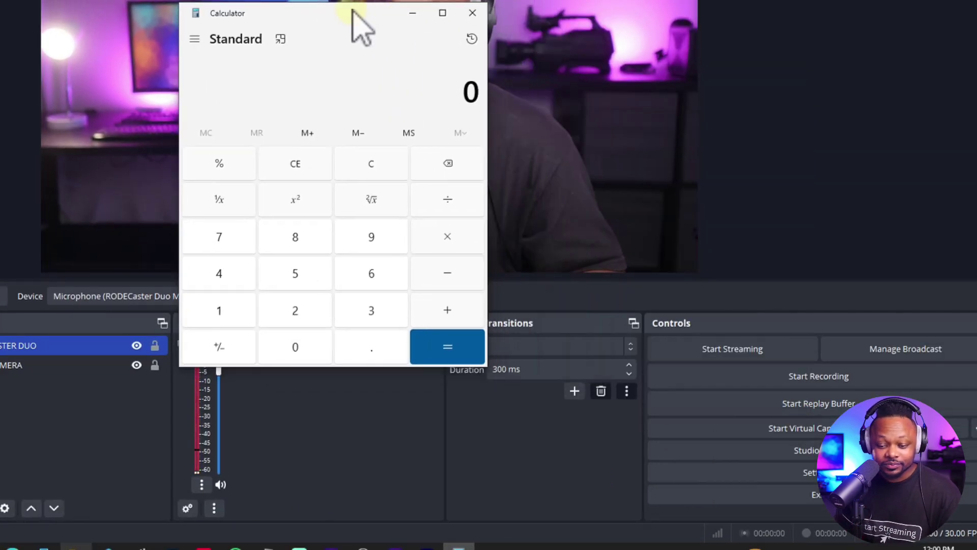
left_click_drag(495, 113, 570, 122)
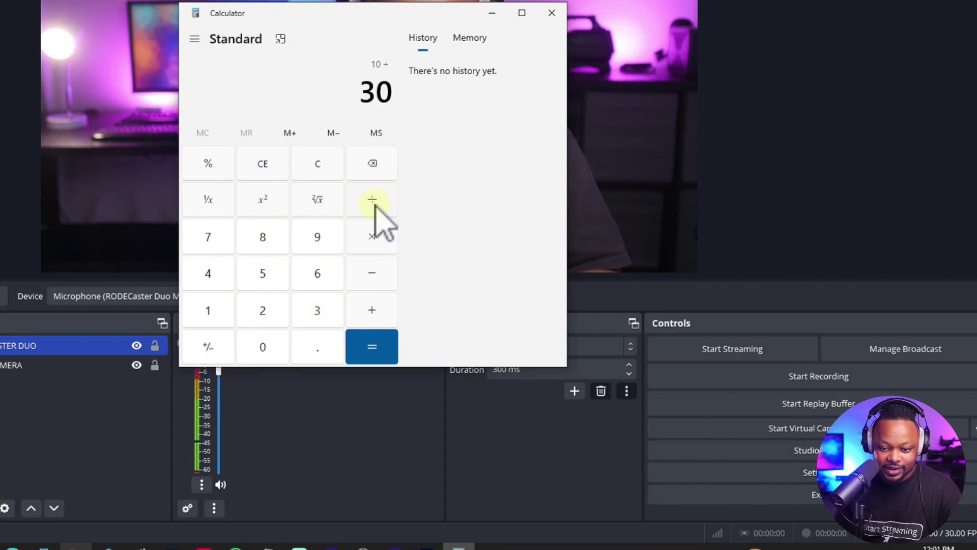
Calculate 10 ÷ 30 and multiply the result by 1000 to convert the frame delay to milliseconds.
left_click(387, 344)
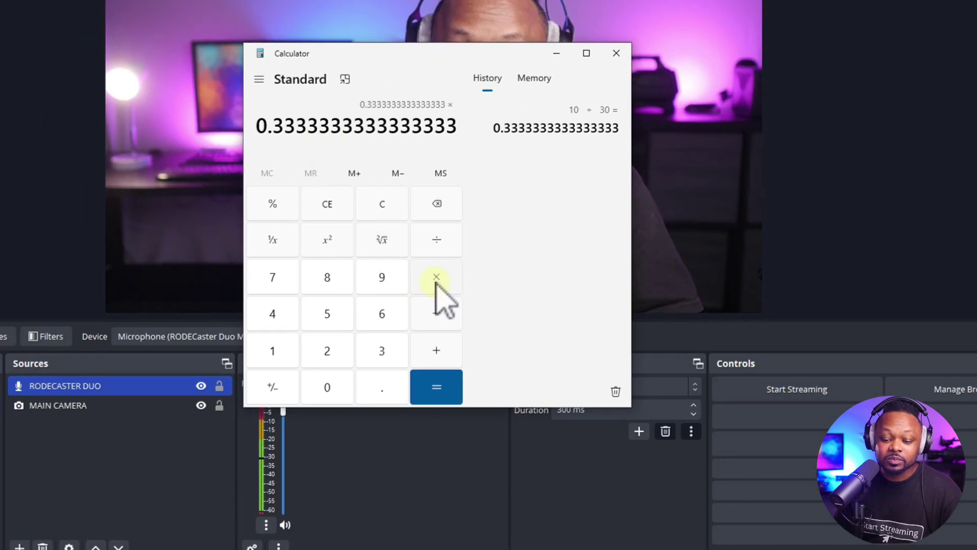
left_click(293, 362)
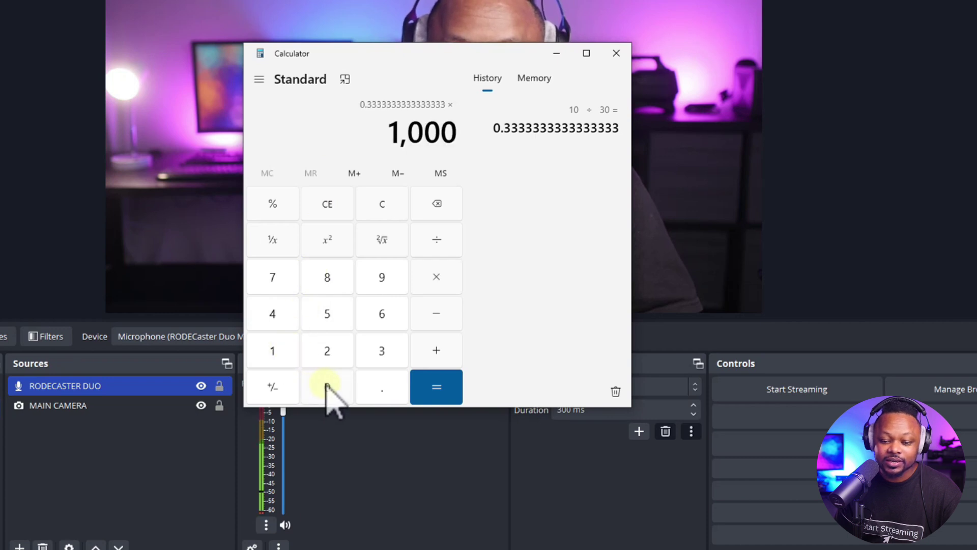
left_click(444, 396)
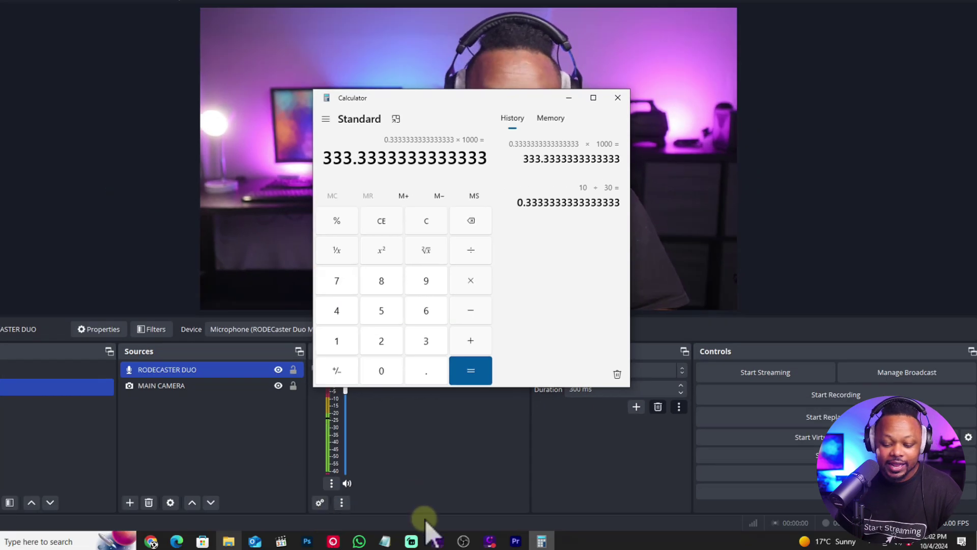
Return to OBS and set the RODECASTER DUO sync offset to 333 ms in the Advanced Audio Properties.
left_click(463, 542)
right_click(433, 429)
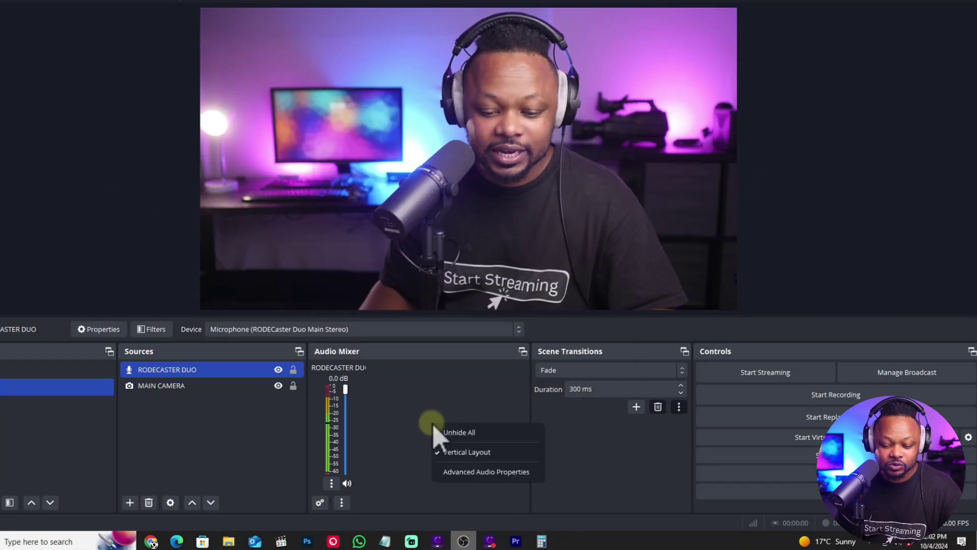
left_click(466, 473)
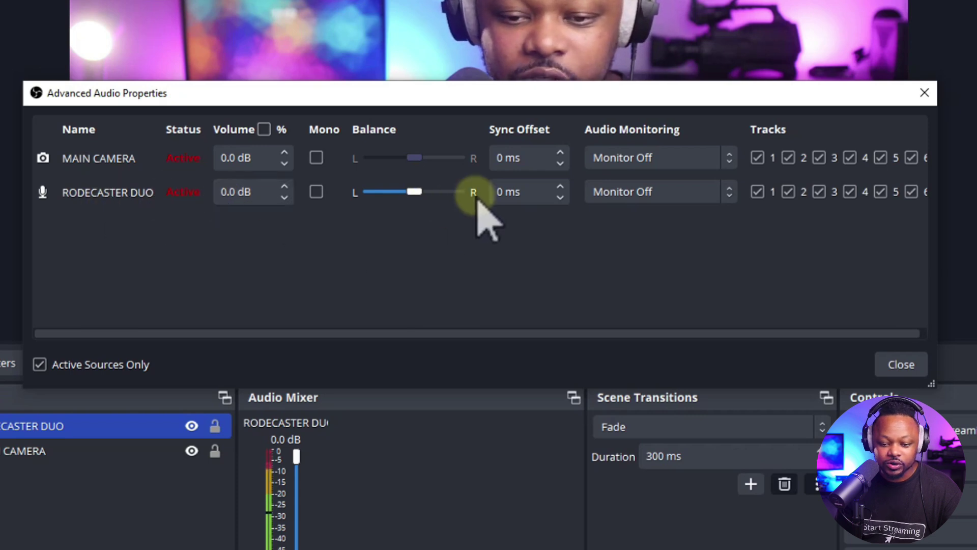
left_click(501, 193)
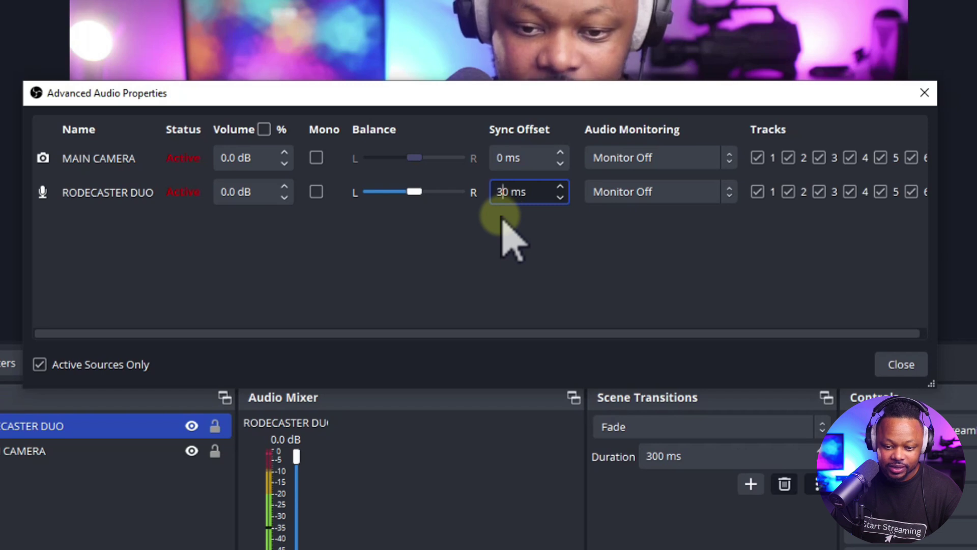
key("BackSpace")
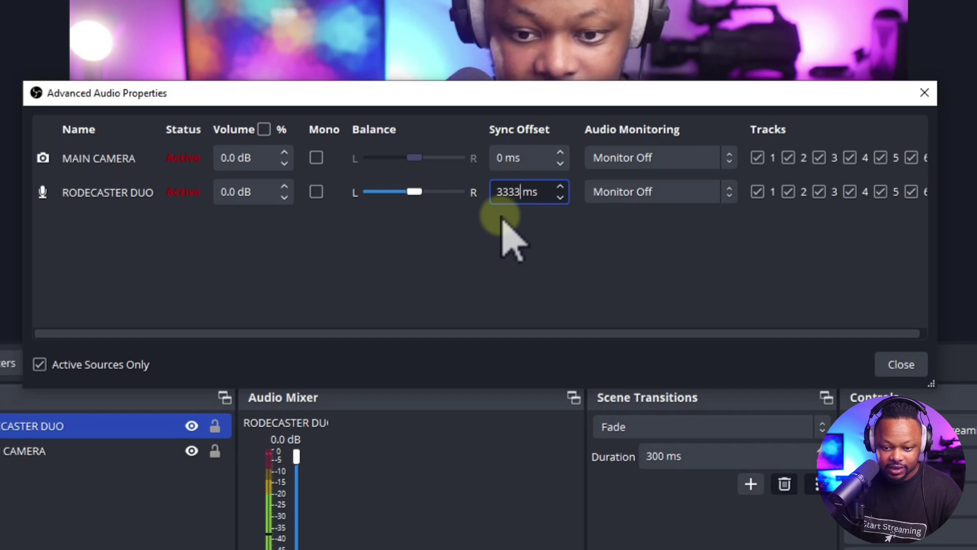
type("3")
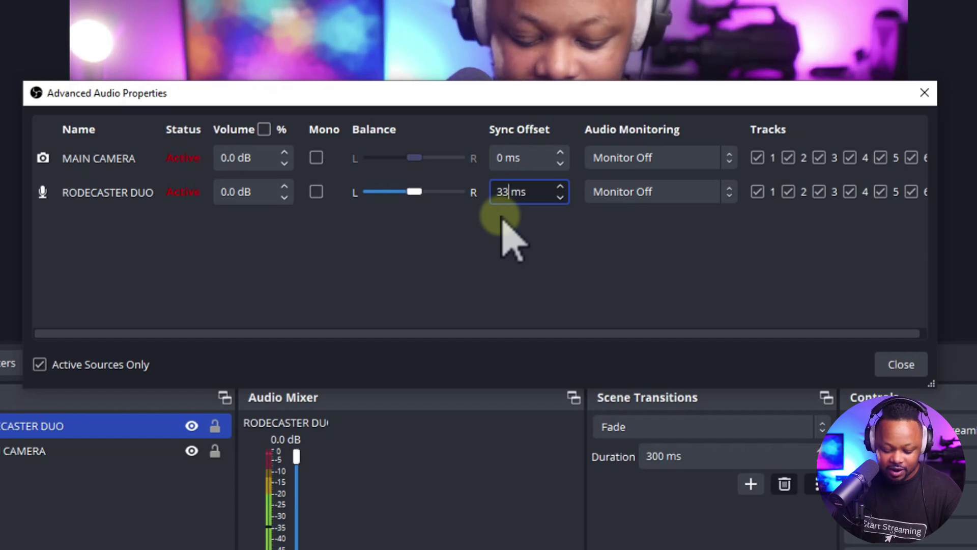
type("3")
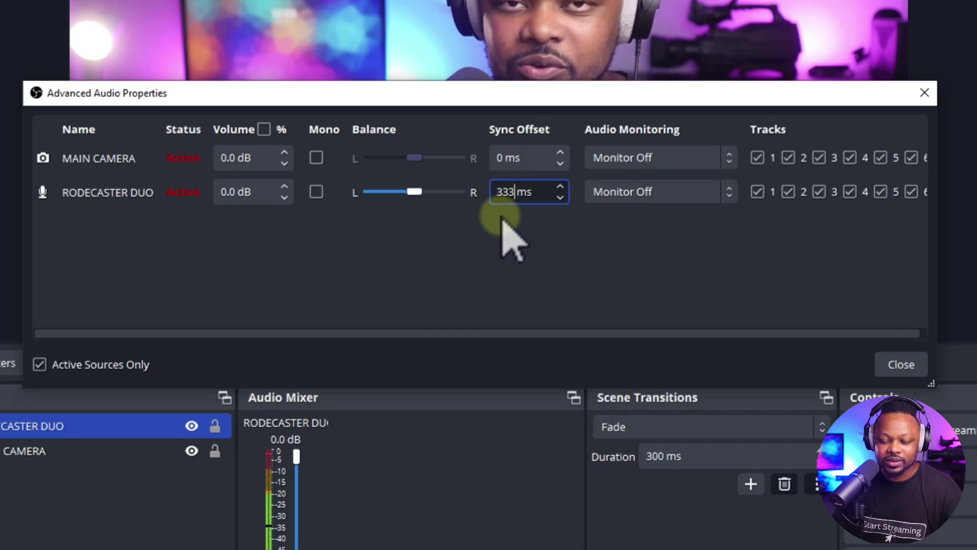
left_click(513, 222)
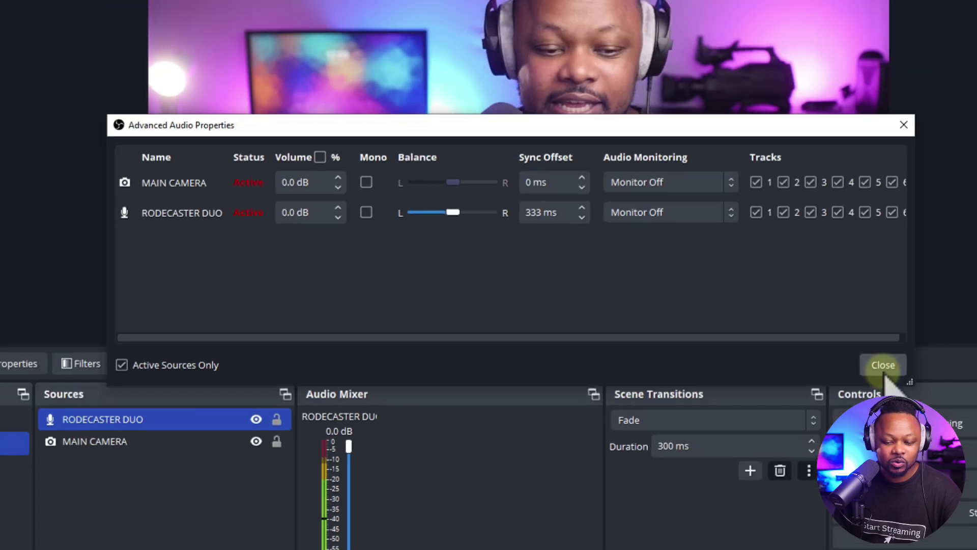
left_click(901, 365)
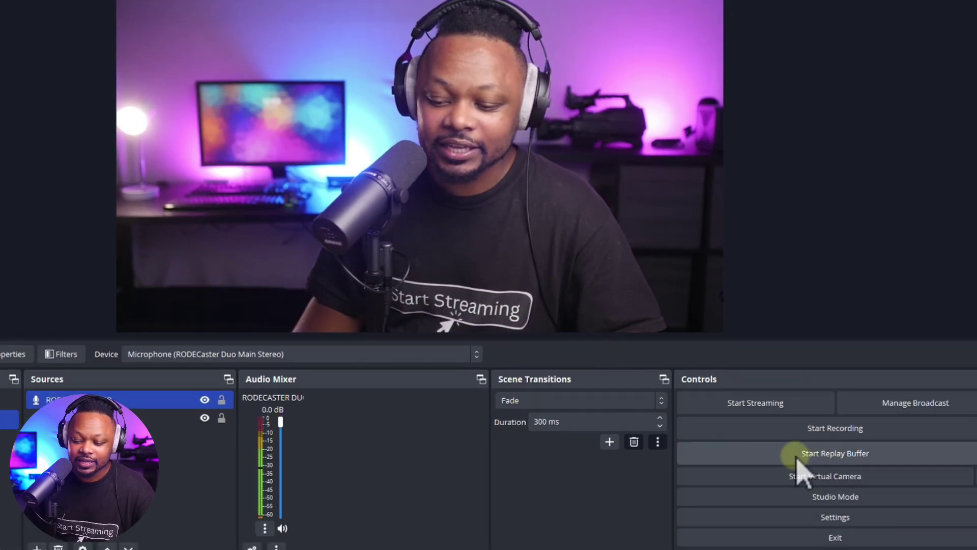
left_click(797, 428)
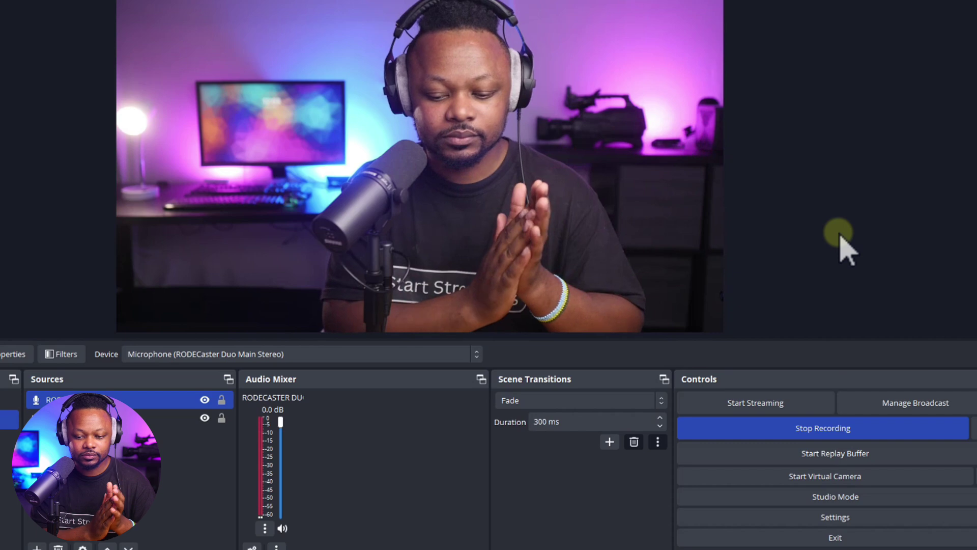
left_click(794, 428)
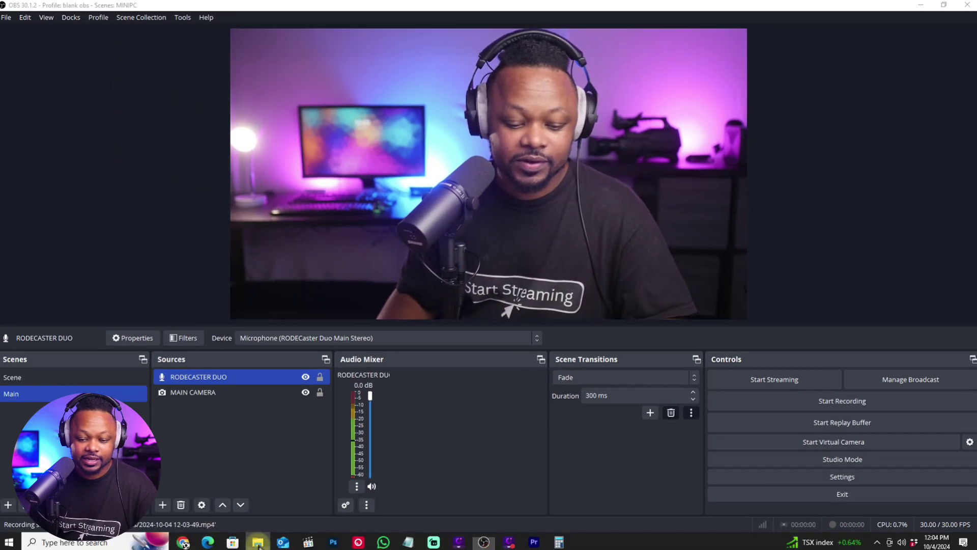
left_click(258, 542)
left_click(735, 330)
double_click(736, 329)
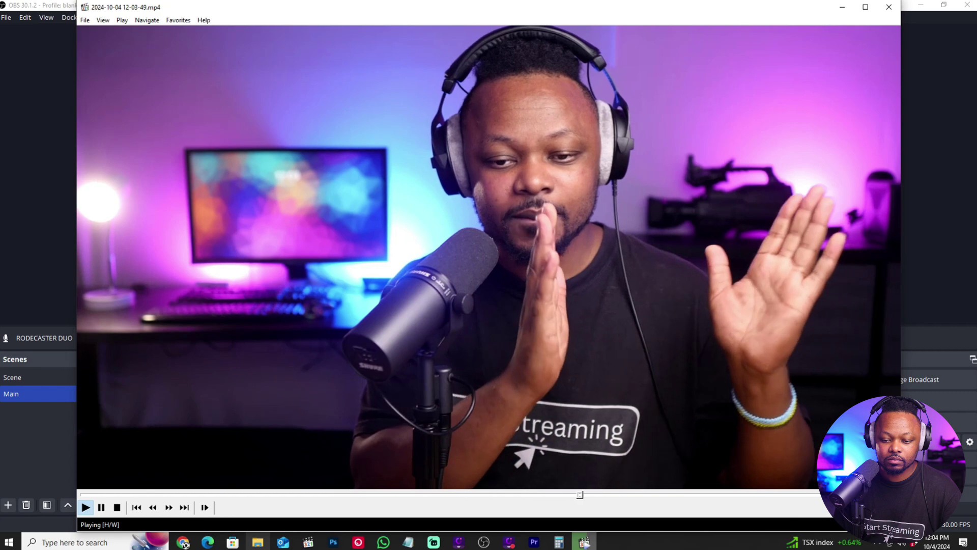
double_click(729, 203)
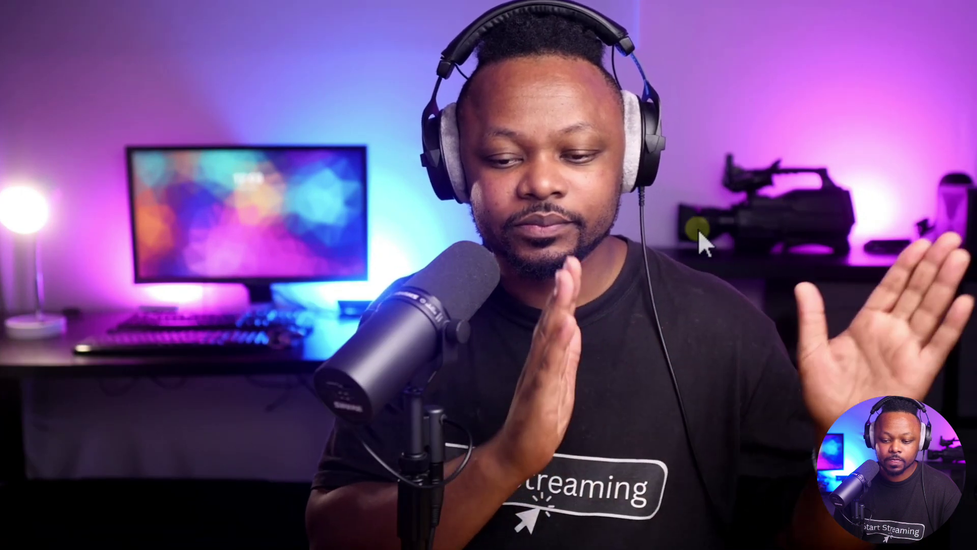